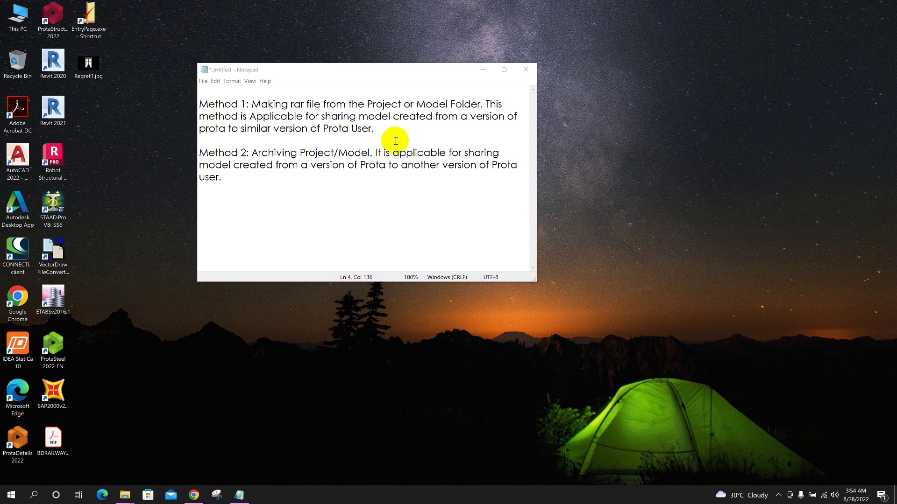
# Step: Place the text cursor in the notes window after Method 1's description
pyautogui.click(327, 72)
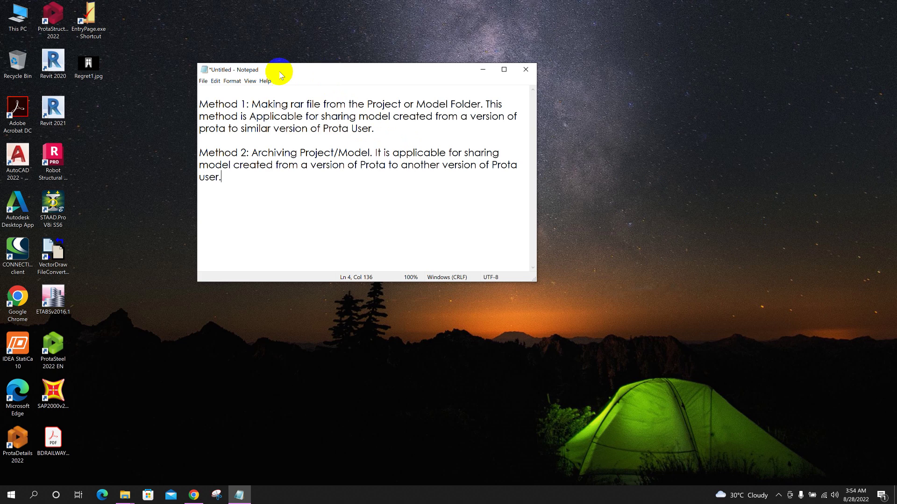
pyautogui.click(65, 34)
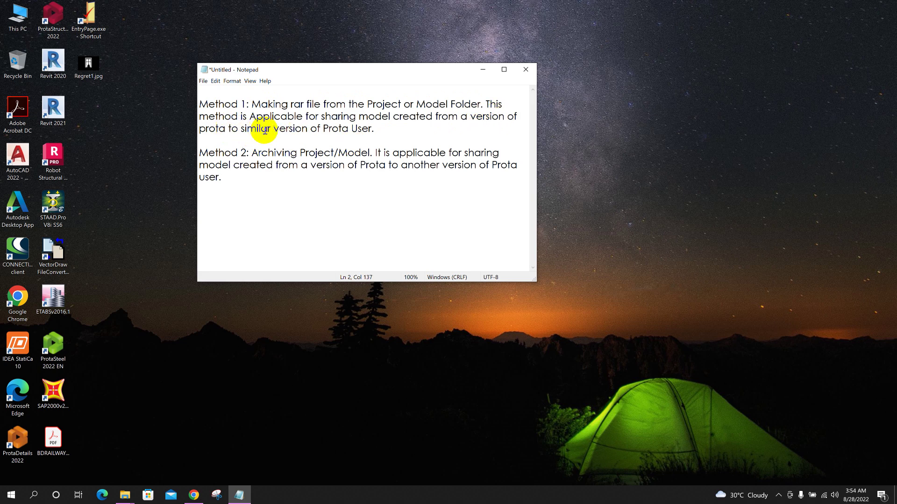
pyautogui.click(383, 129)
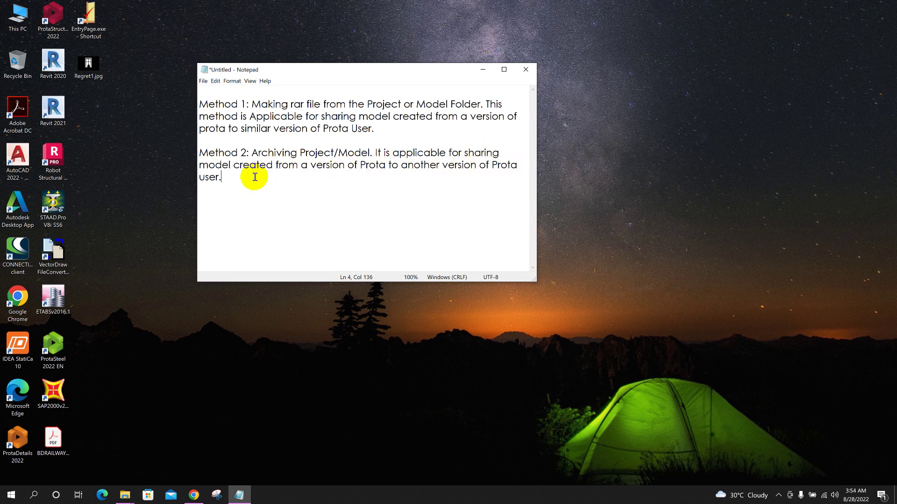
# Step: Launch ProtaStructure 2022 as administrator and open the recent TUTORIALPROTA2022 project
pyautogui.click(52, 21)
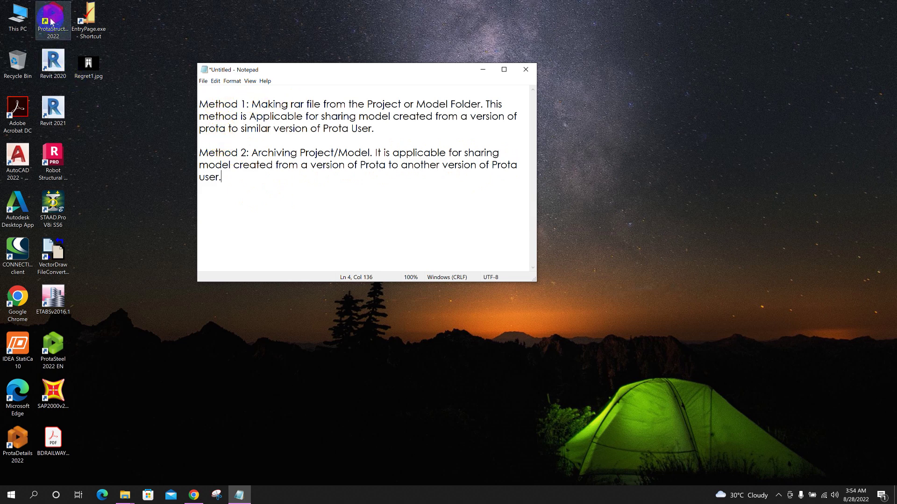
pyautogui.rightClick(58, 16)
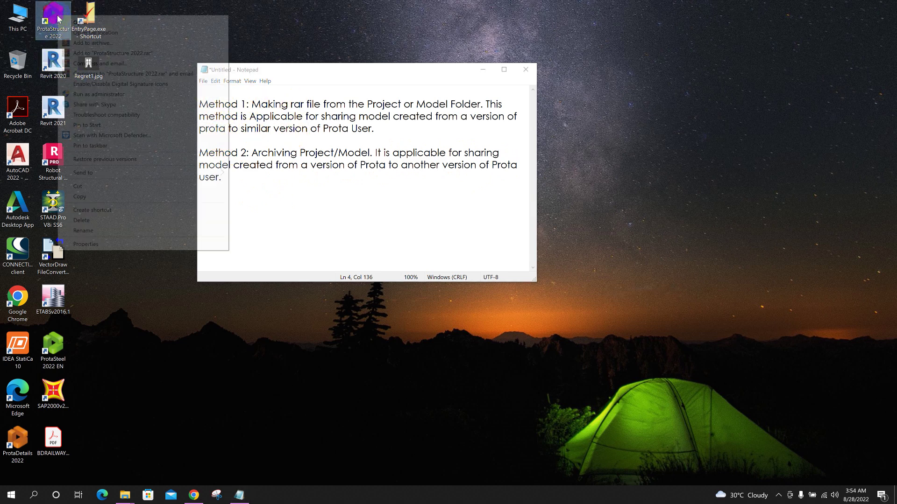
pyautogui.rightClick(54, 6)
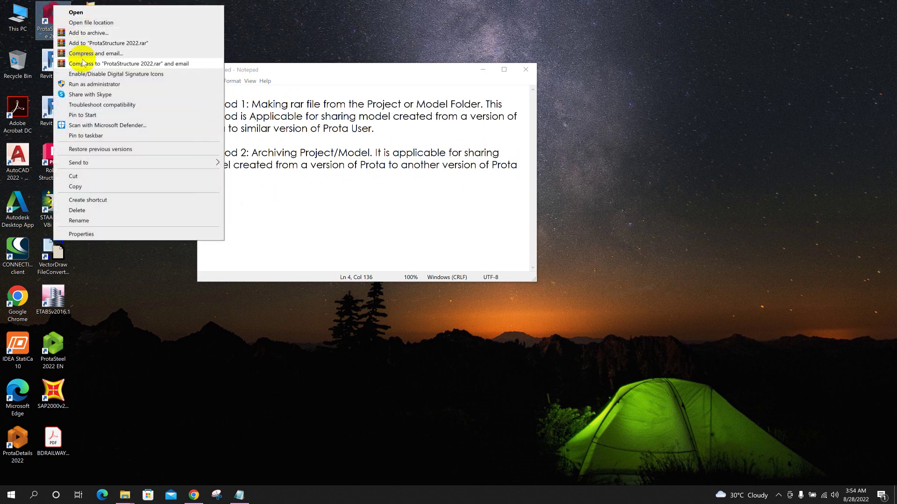
pyautogui.click(87, 84)
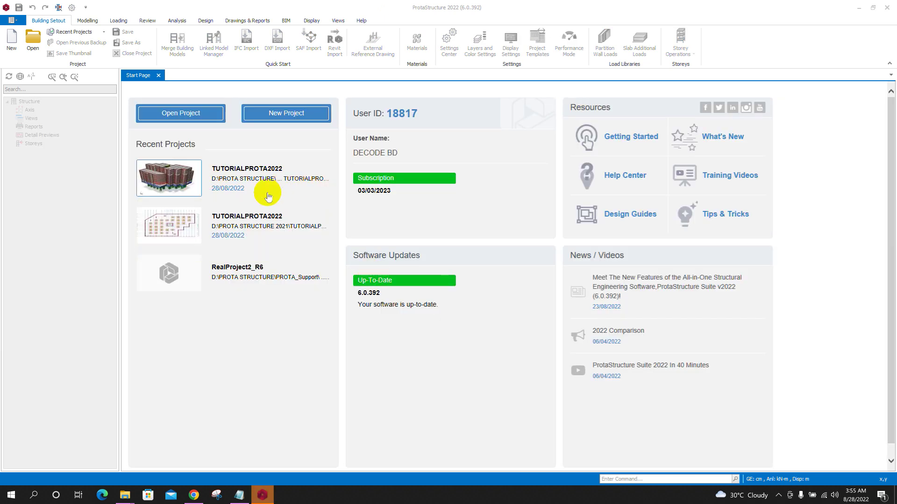
pyautogui.moveTo(197, 184)
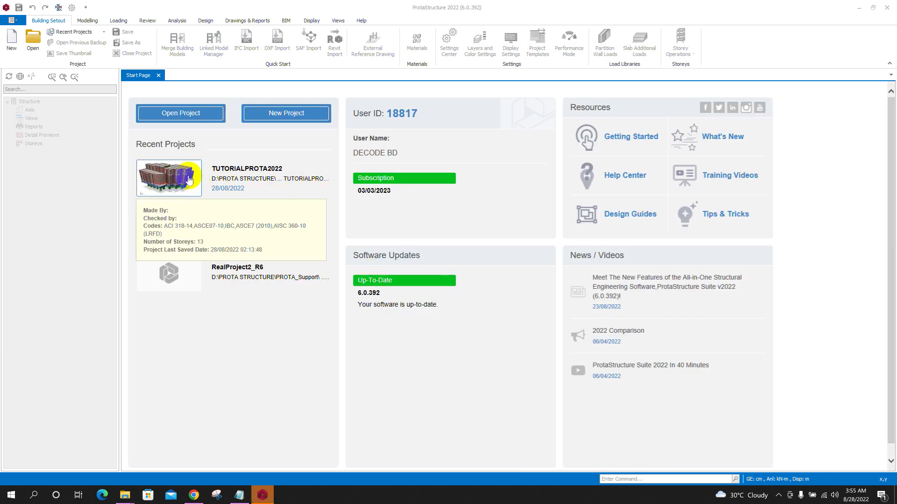
pyautogui.click(187, 180)
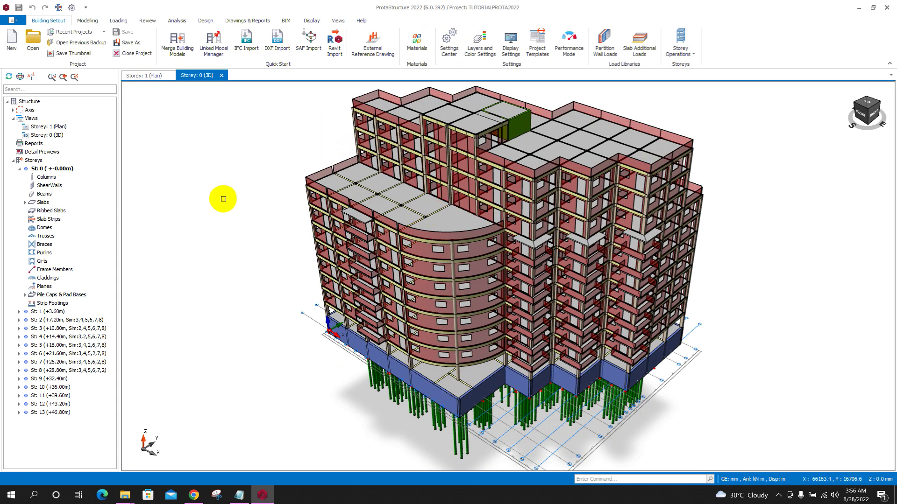
pyautogui.moveTo(273, 266); pyautogui.dragTo(217, 266, button='middle')
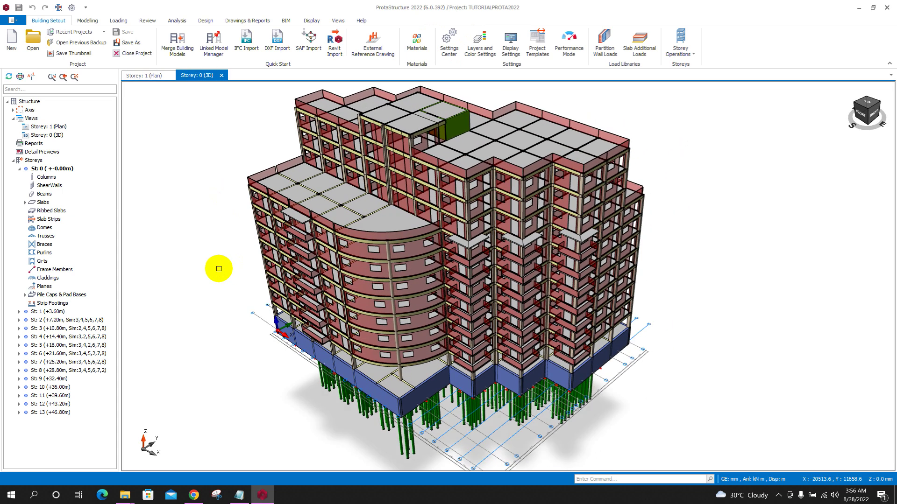
pyautogui.moveTo(640, 326)
pyautogui.keyDown('shift'); pyautogui.mouseDown(button='middle')
pyautogui.moveTo(631, 201)
pyautogui.moveTo(677, 315)
pyautogui.moveTo(693, 315)
pyautogui.moveTo(667, 146)
pyautogui.mouseUp(button='middle'); pyautogui.keyUp('shift')
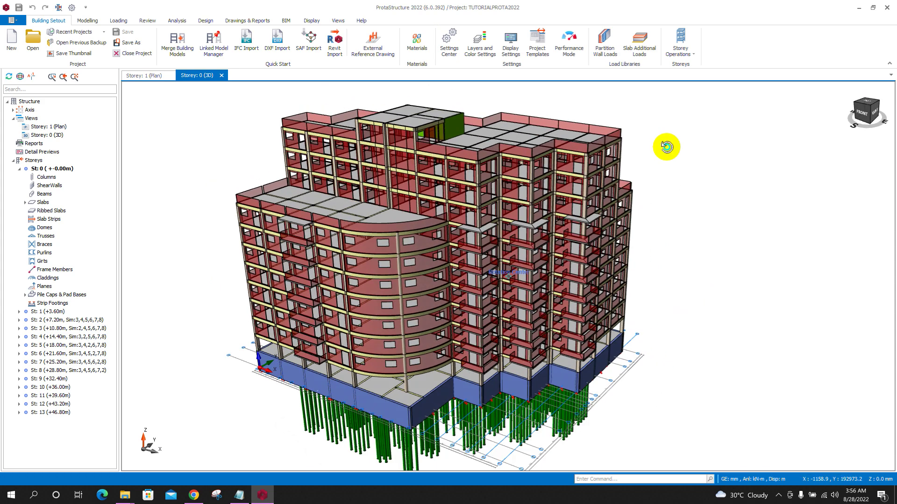
pyautogui.moveTo(558, 225); pyautogui.dragTo(551, 229, button='middle')
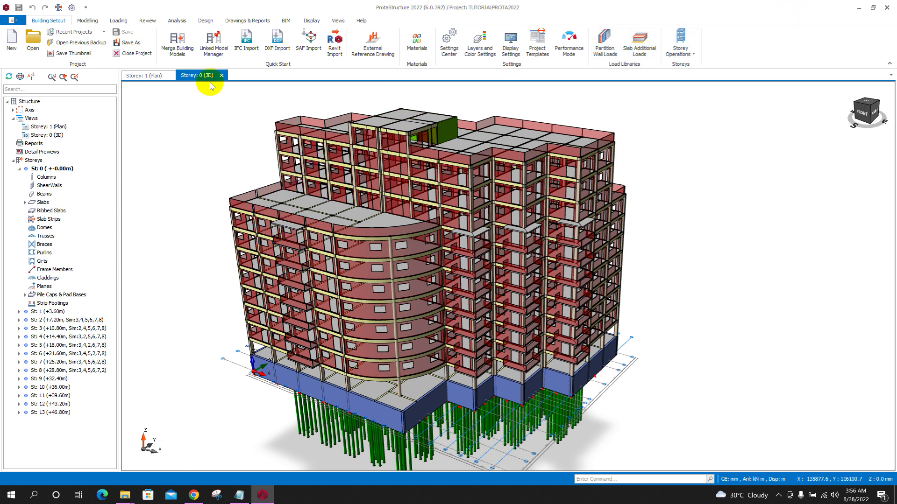
pyautogui.click(125, 496)
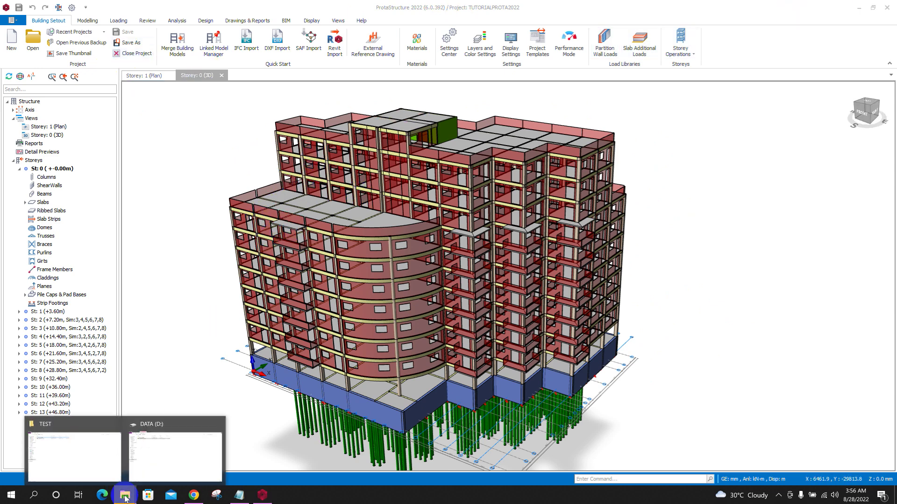
# Step: Locate TUTORIALPROTA2022.Prota in D:\PROTA STRUCTURE\TUTORIALPROTA2022, then return to the PROTA STRUCTURE folder
pyautogui.click(172, 453)
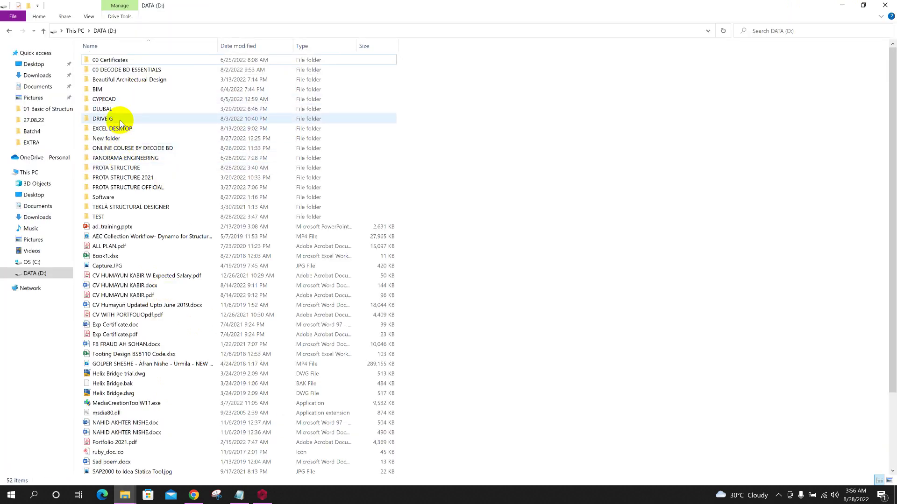
pyautogui.doubleClick(138, 167)
pyautogui.click(136, 130)
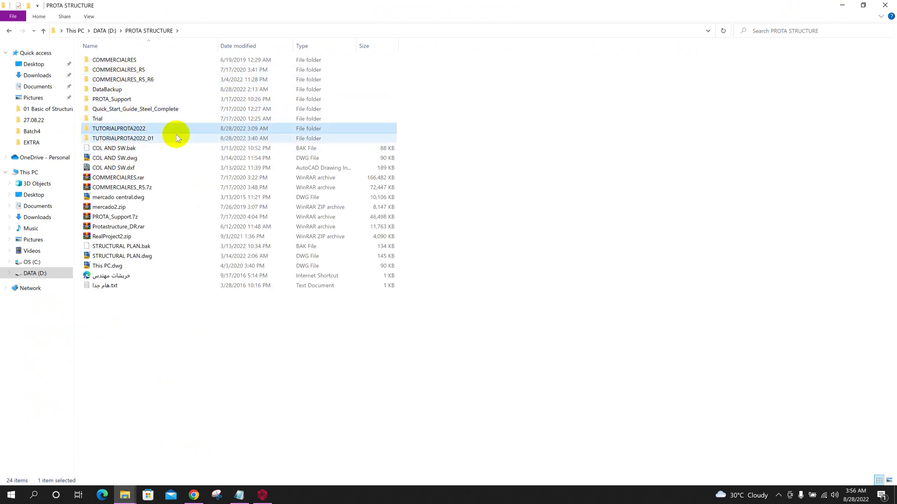
pyautogui.doubleClick(140, 128)
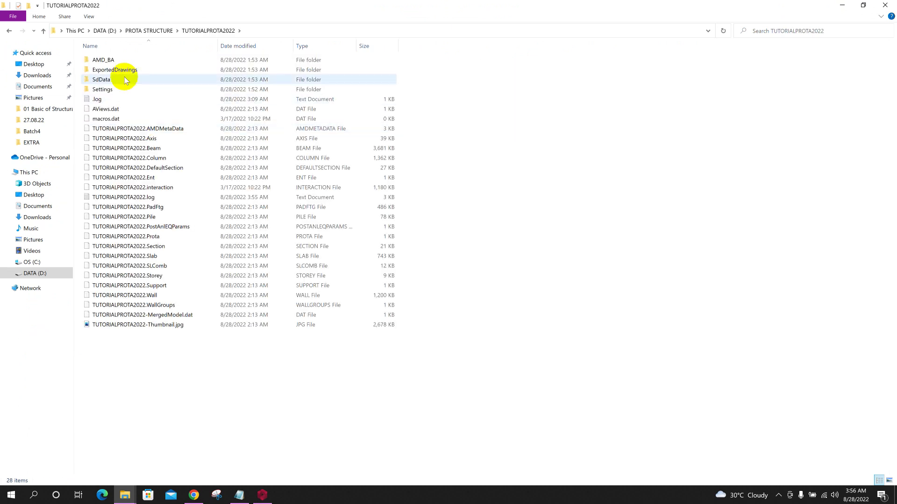
pyautogui.click(150, 238)
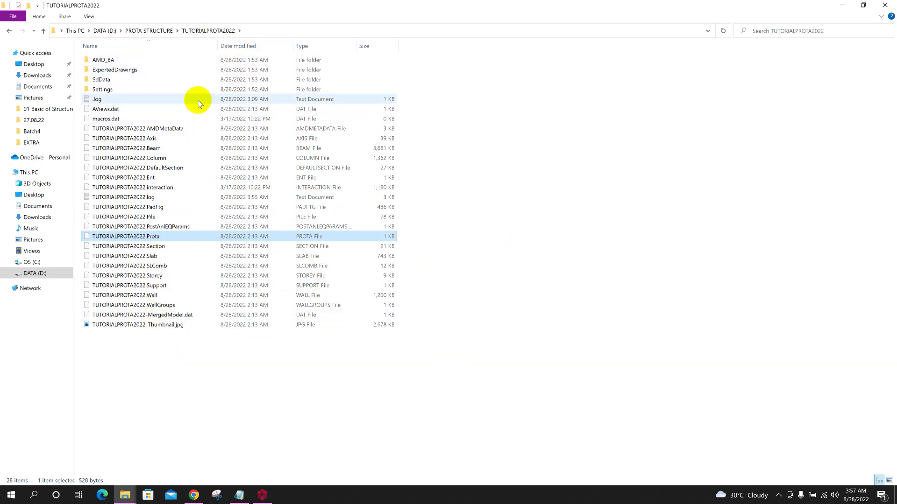
pyautogui.click(150, 29)
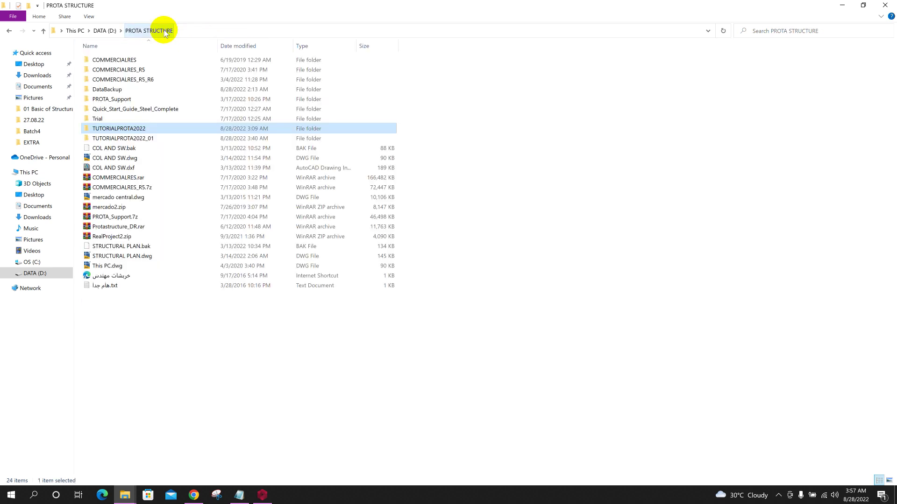
# Step: Archive the TUTORIALPROTA2022 folder as TUTORIALPROTA2022.rar, letting WinRAR finish in the background
pyautogui.rightClick(143, 132)
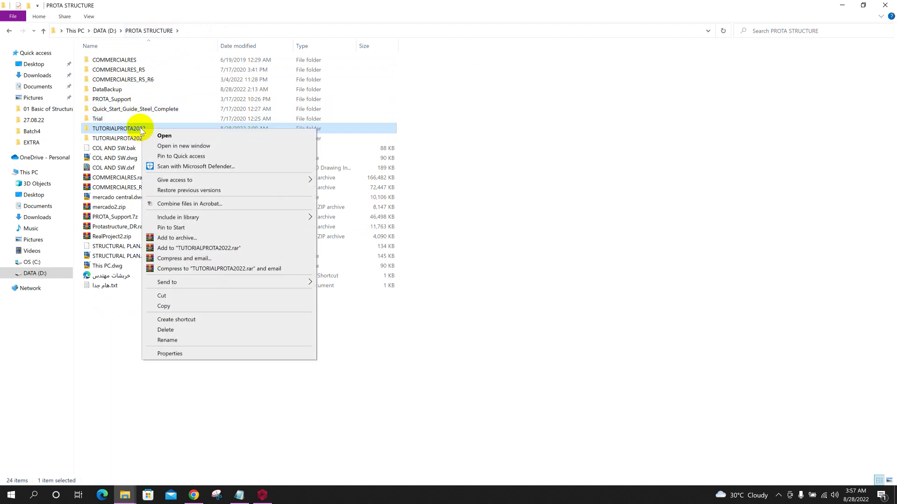
pyautogui.click(207, 250)
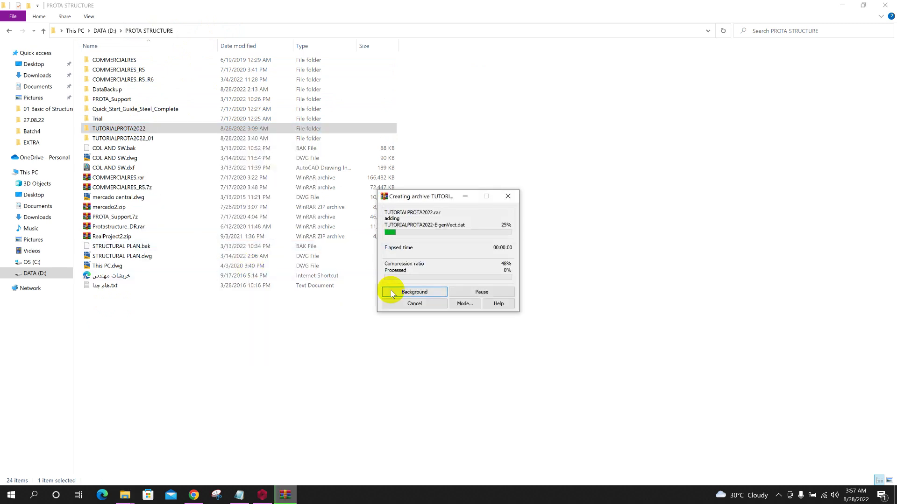
pyautogui.click(138, 267)
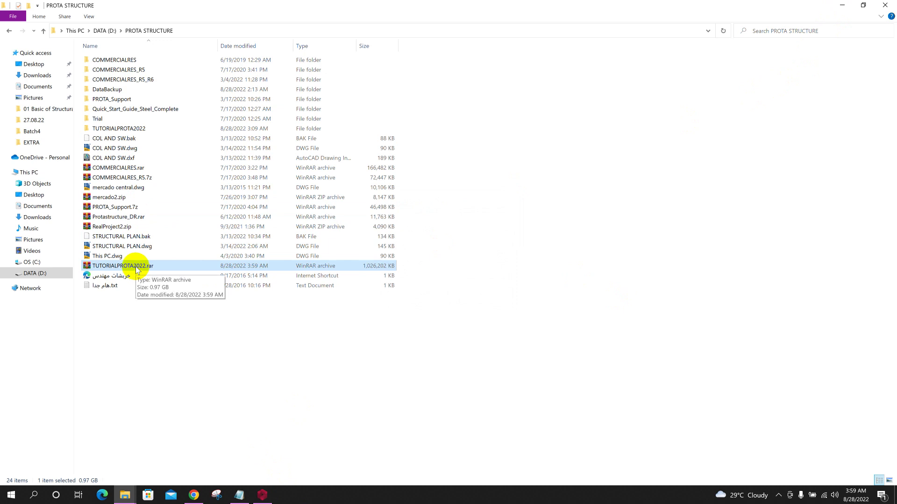
pyautogui.rightClick(163, 269)
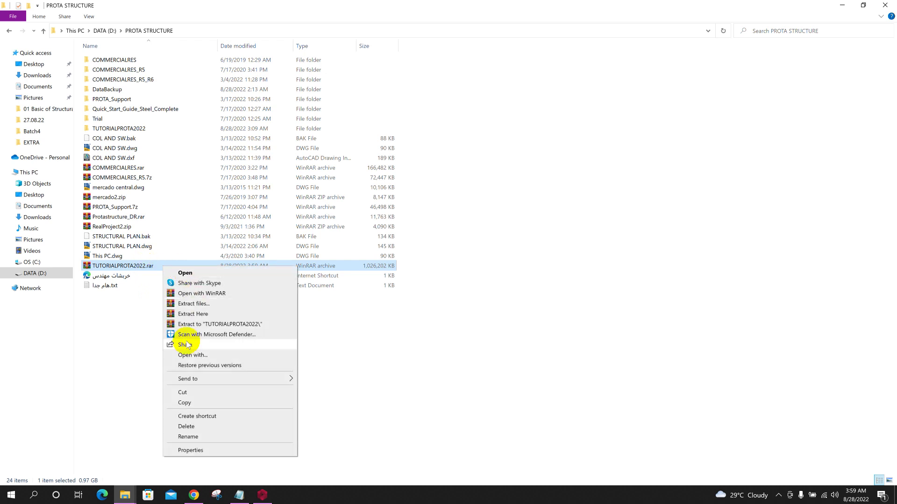
# Step: Move TUTORIALPROTA2022.rar from PROTA STRUCTURE into the empty D:\TEST folder
pyautogui.click(184, 392)
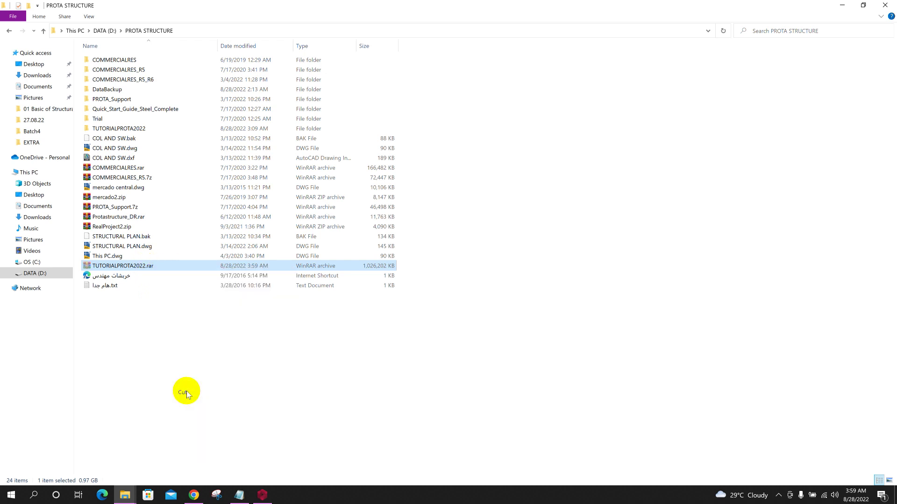
pyautogui.click(105, 30)
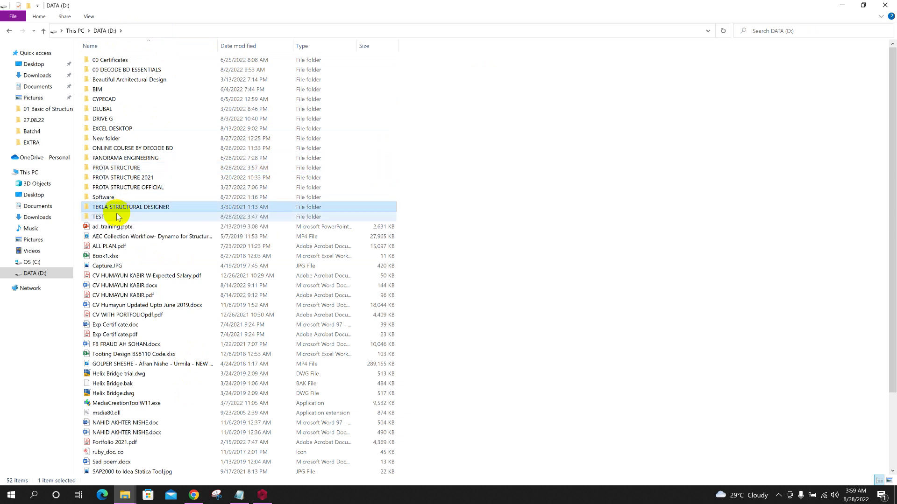
pyautogui.doubleClick(107, 216)
pyautogui.rightClick(158, 122)
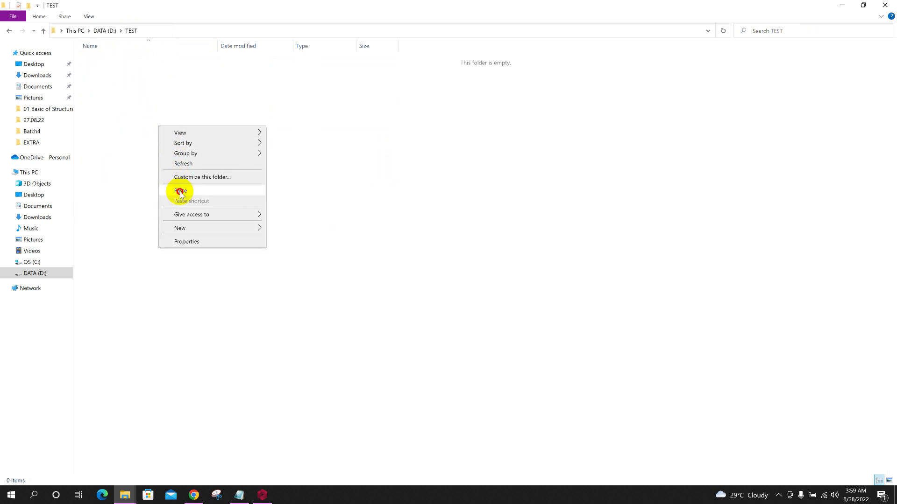
pyautogui.click(234, 190)
pyautogui.click(129, 84)
# Step: Extract TUTORIALPROTA2022.rar into its own folder in D:\TEST and return to ProtaStructure
pyautogui.click(134, 59)
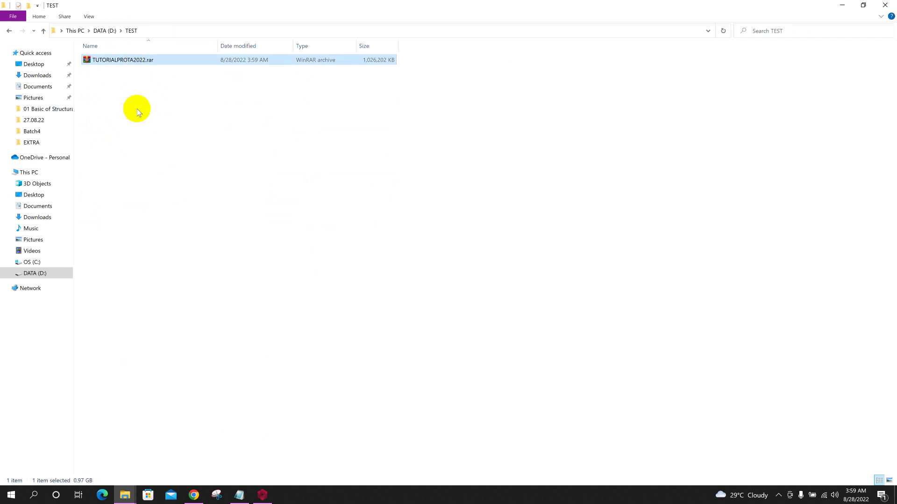
pyautogui.rightClick(139, 61)
pyautogui.click(173, 104)
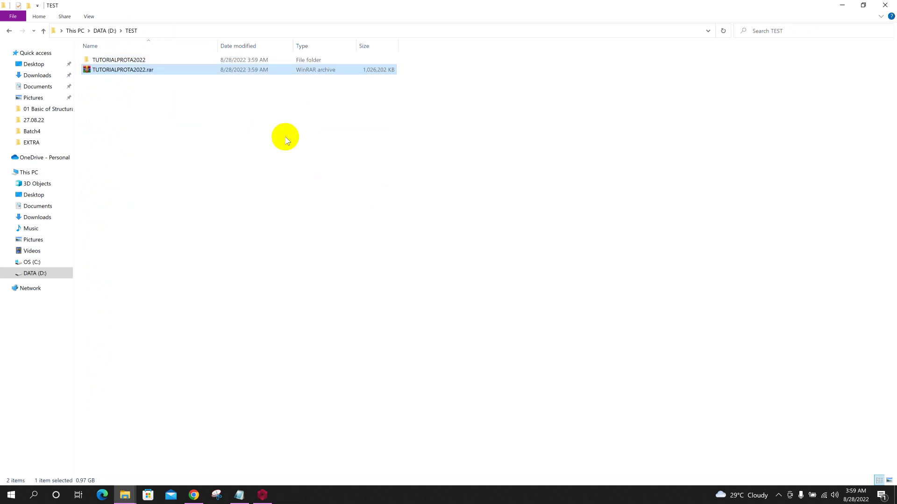
pyautogui.click(279, 201)
pyautogui.click(262, 495)
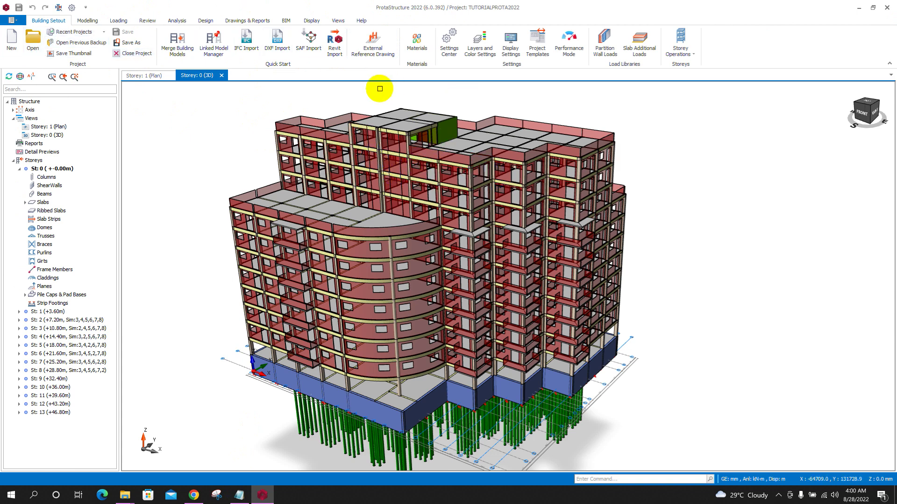
# Step: Close the TUTORIALPROTA2022 project and choose Open Project on the Start Page
pyautogui.click(21, 22)
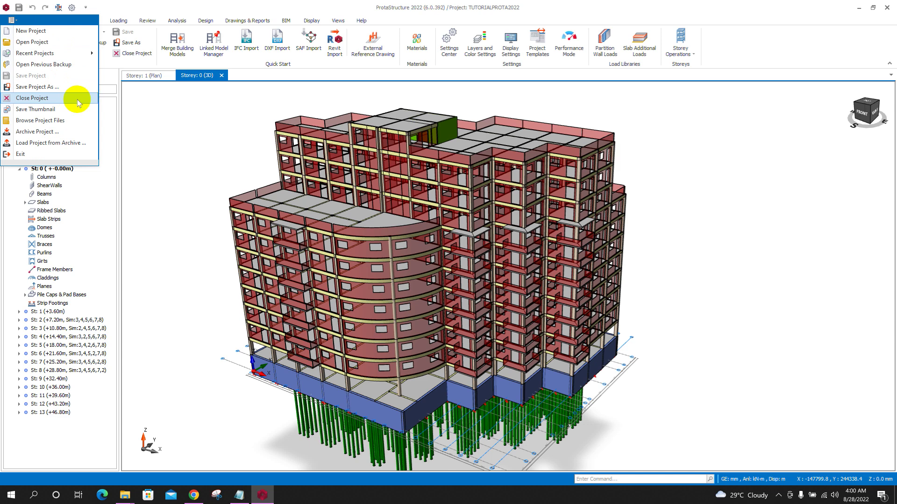
pyautogui.click(54, 99)
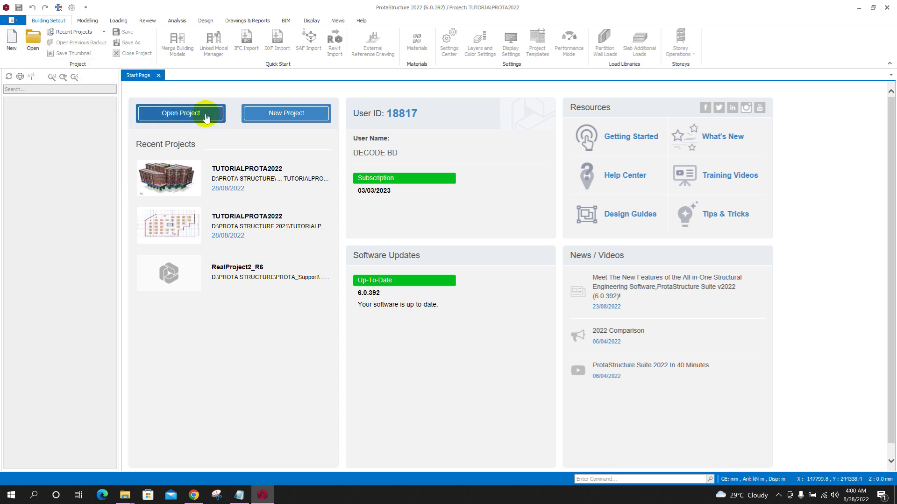
pyautogui.click(204, 117)
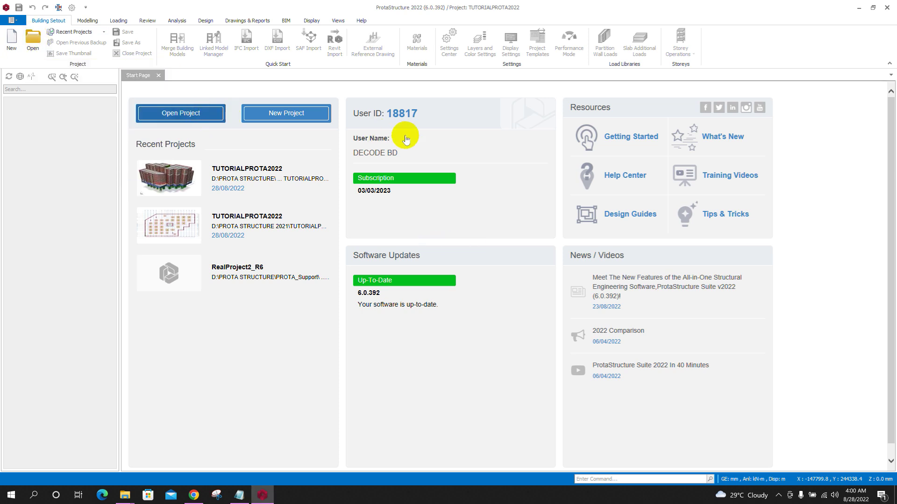
# Step: Set D:\TEST as the project data folder
pyautogui.click(269, 158)
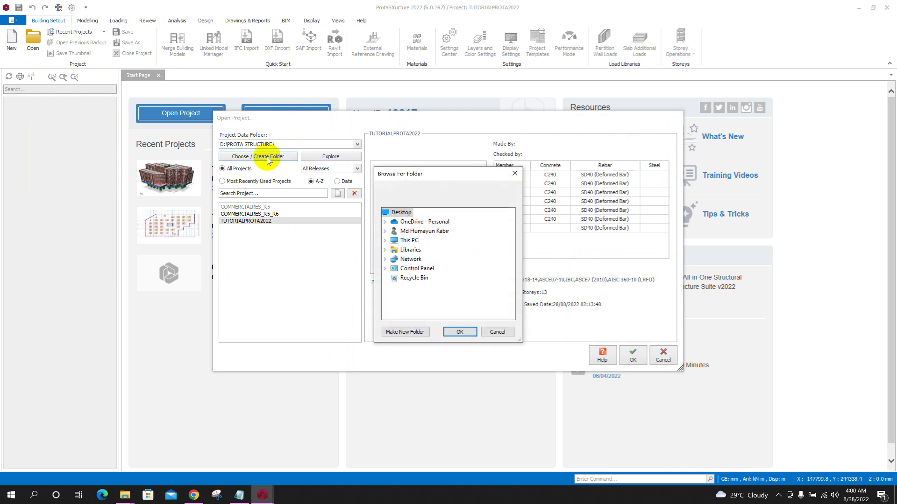
pyautogui.click(409, 241)
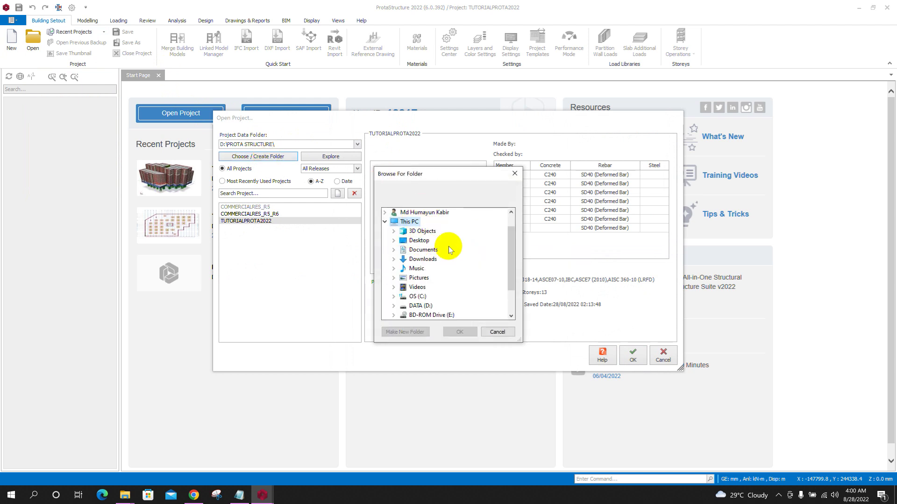
pyautogui.scroll(-1, 447, 251)
pyautogui.click(413, 280)
pyautogui.scroll(-4, 458, 261)
pyautogui.scroll(-1, 460, 276)
pyautogui.scroll(2, 411, 266)
pyautogui.click(424, 299)
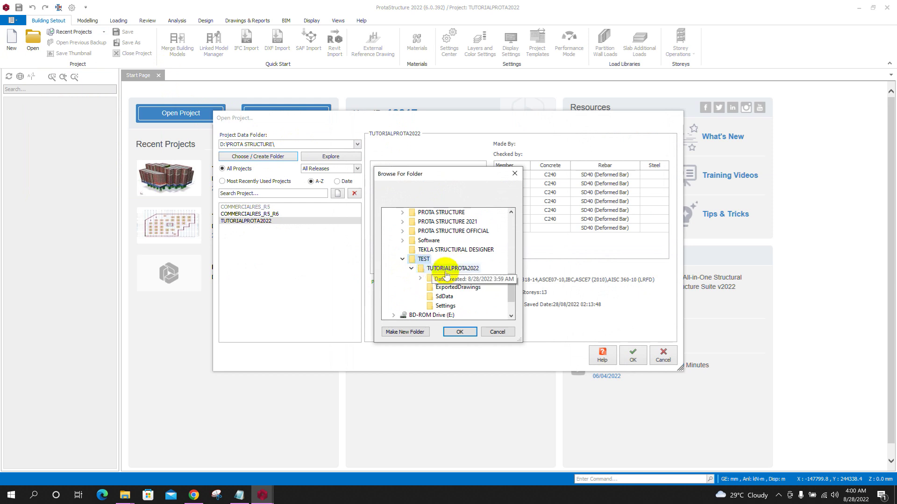
pyautogui.click(459, 332)
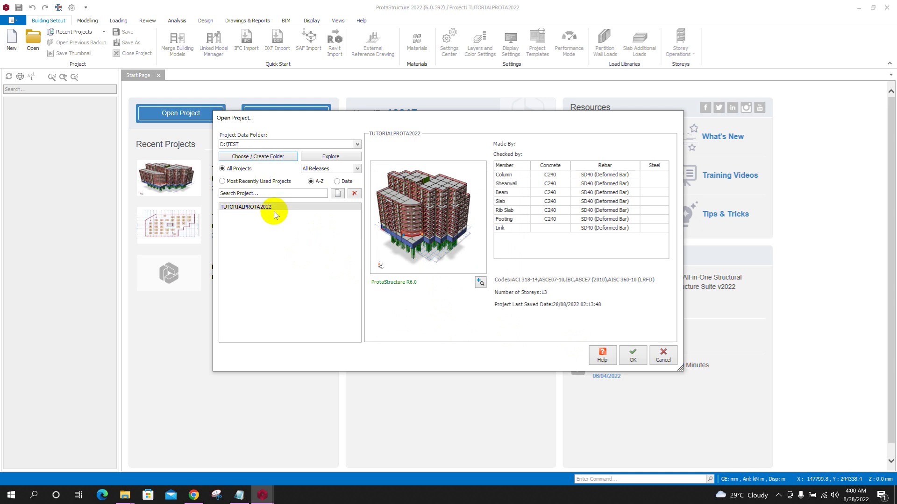
# Step: Open TUTORIALPROTA2022 from D:\TEST, confirming the reload
pyautogui.click(632, 356)
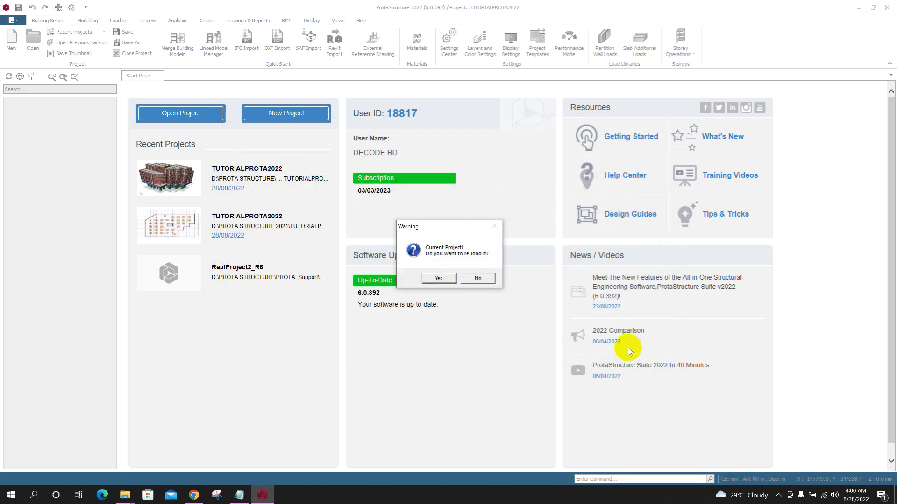
pyautogui.click(435, 279)
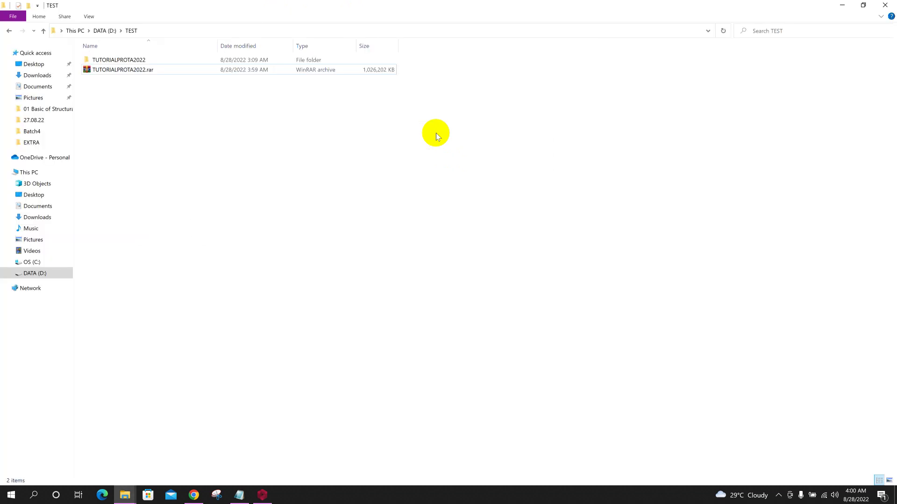
pyautogui.click(262, 495)
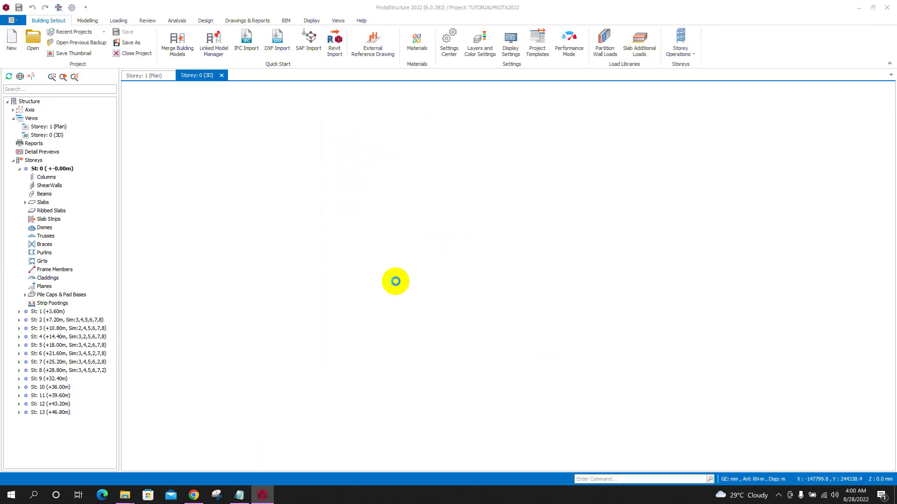
# Step: Orbit the loaded 13-storey TUTORIALPROTA2022 model from D:\TEST to check another side
pyautogui.moveTo(308, 362)
pyautogui.mouseDown(button='middle')
pyautogui.moveTo(317, 364)
pyautogui.moveTo(413, 274)
pyautogui.moveTo(633, 367)
pyautogui.moveTo(607, 368)
pyautogui.moveTo(627, 346)
pyautogui.moveTo(601, 363)
pyautogui.moveTo(633, 343)
pyautogui.mouseUp(button='middle')
pyautogui.scroll(2, 723, 240)
pyautogui.scroll(-3, 400, 242)
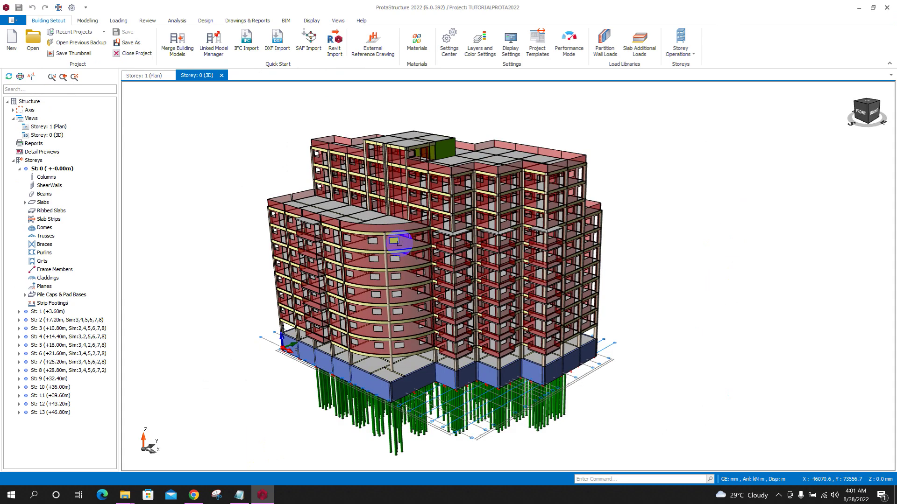
pyautogui.moveTo(628, 295)
pyautogui.mouseDown(button='middle')
pyautogui.moveTo(670, 280)
pyautogui.moveTo(602, 288)
pyautogui.moveTo(638, 284)
pyautogui.mouseUp(button='middle')
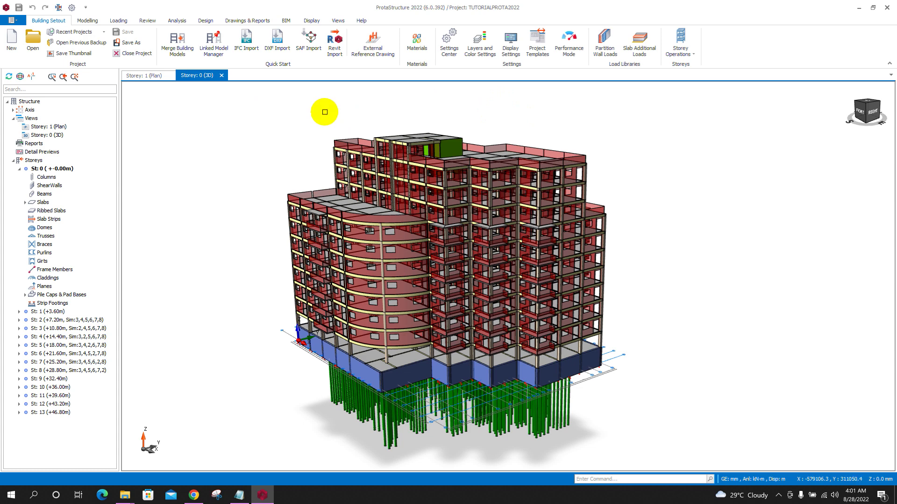
pyautogui.click(11, 20)
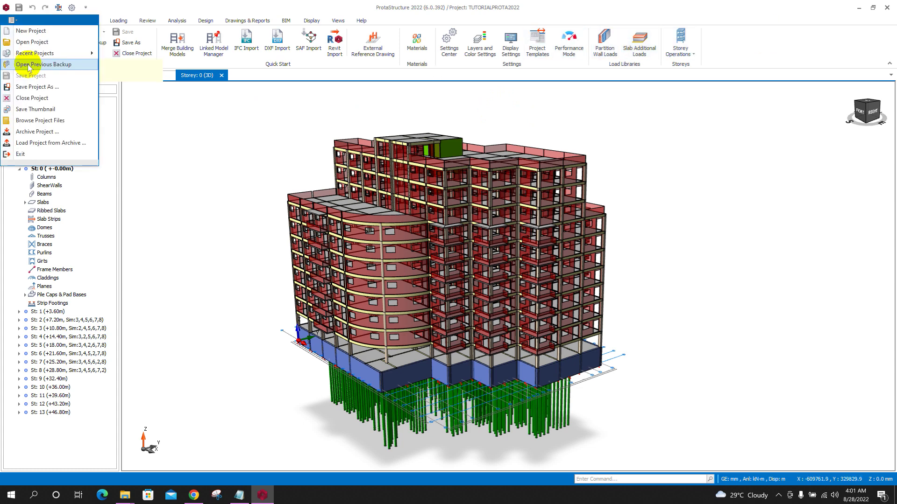
# Step: Close the extracted project and set D:\PROTA STRUCTURE as the project data folder
pyautogui.click(37, 91)
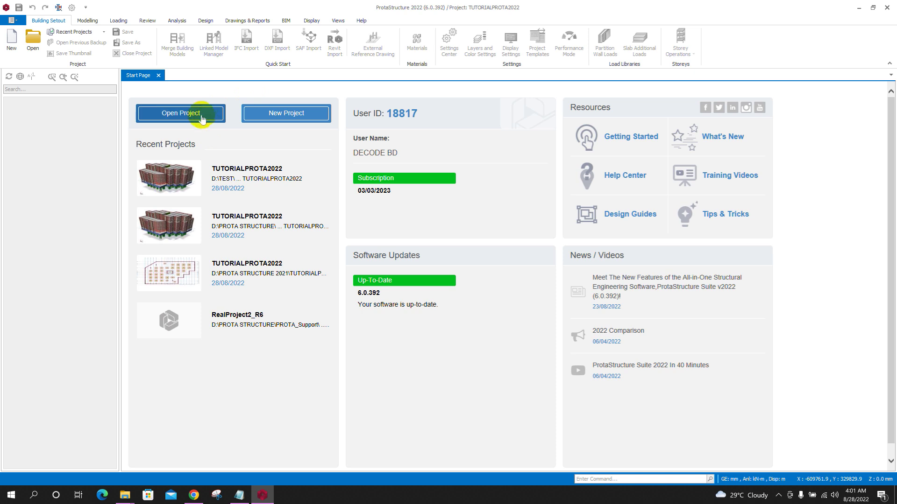
pyautogui.click(199, 116)
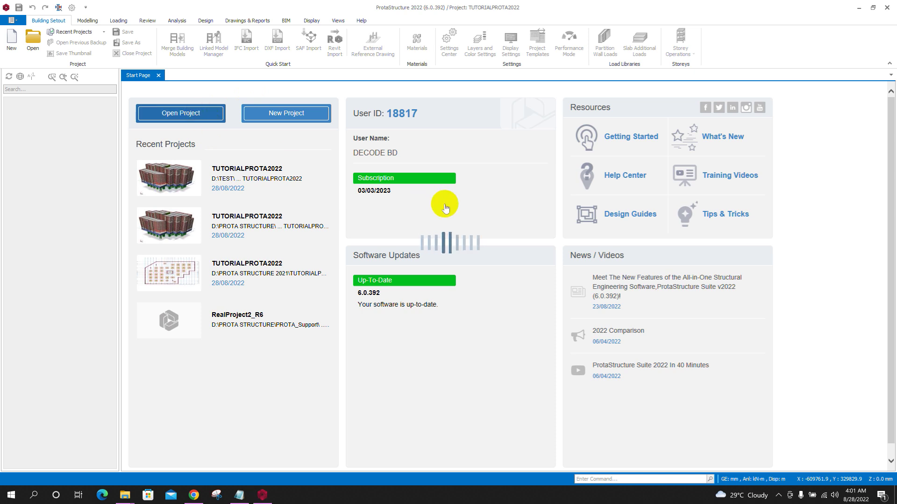
pyautogui.click(258, 156)
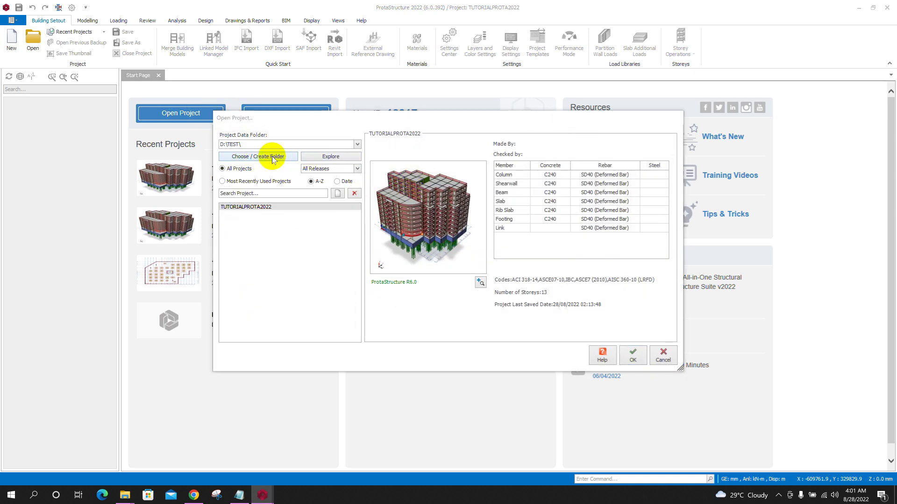
pyautogui.scroll(-2, 451, 264)
pyautogui.doubleClick(444, 285)
pyautogui.scroll(-1, 450, 299)
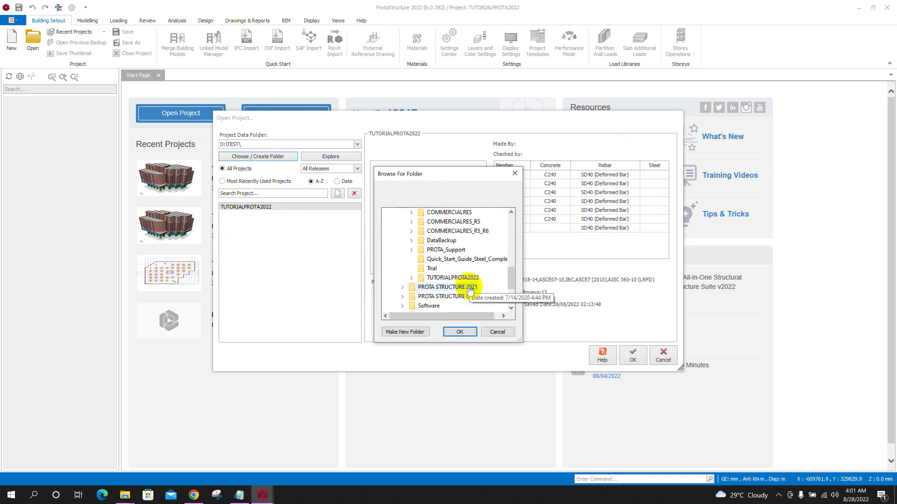
pyautogui.click(460, 332)
# Step: Open the original TUTORIALPROTA2022 project, confirming the reload
pyautogui.click(248, 221)
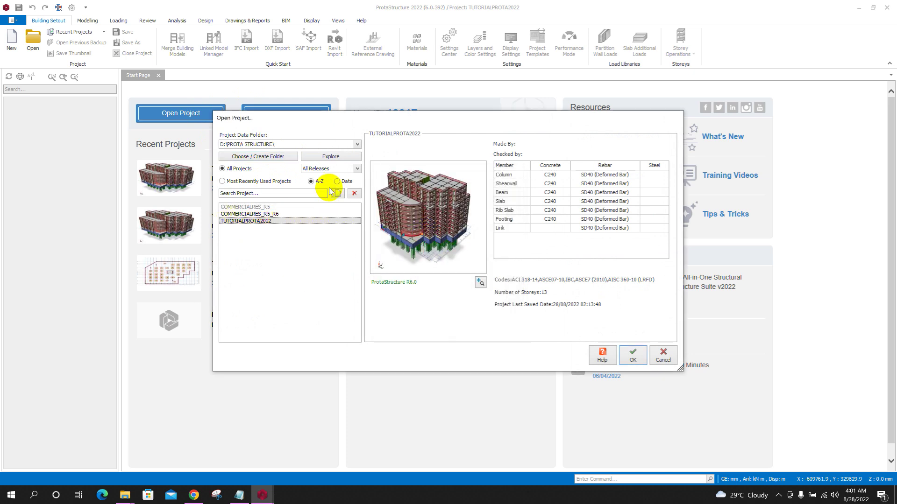
pyautogui.click(622, 363)
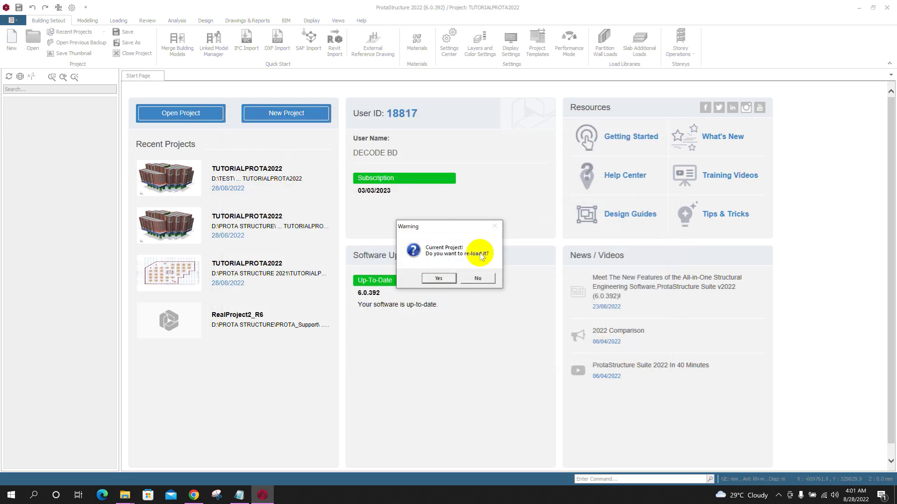
pyautogui.click(436, 276)
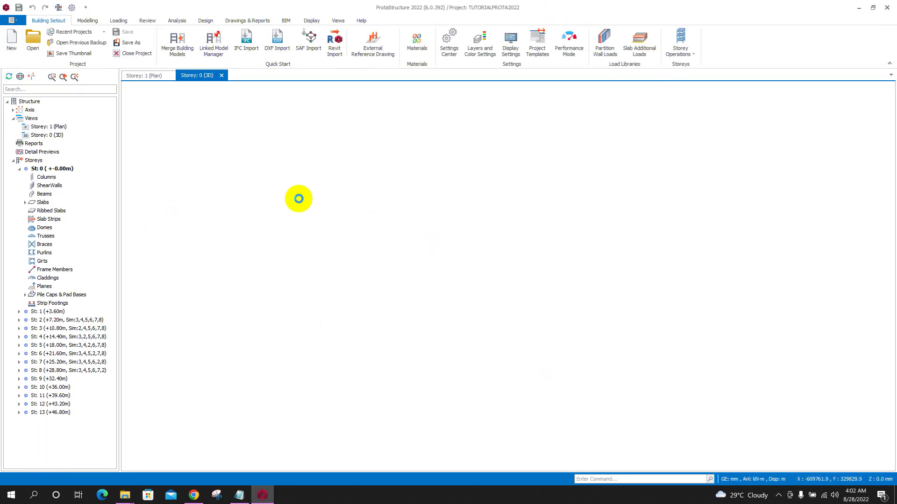
# Step: Orbit and tilt the reloaded 13-storey building to view it from above
pyautogui.moveTo(337, 407)
pyautogui.mouseDown(button='middle')
pyautogui.moveTo(350, 411)
pyautogui.moveTo(363, 398)
pyautogui.mouseUp(button='middle')
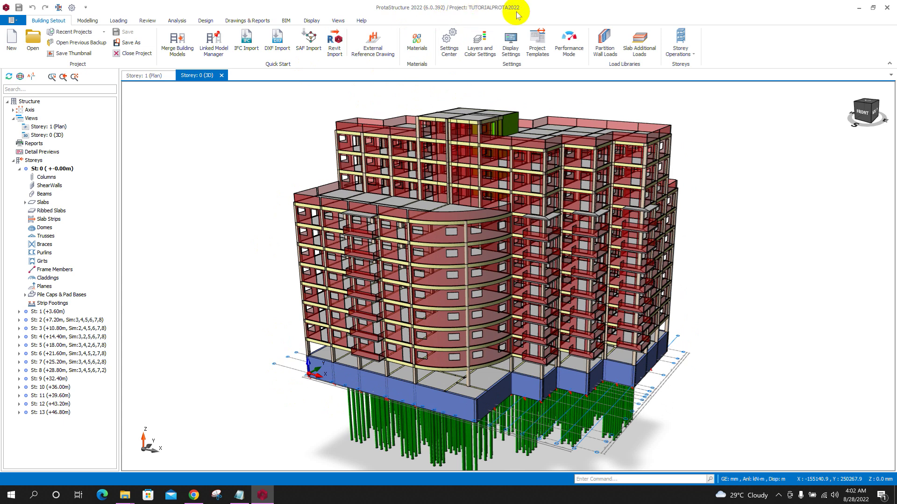
pyautogui.moveTo(704, 228); pyautogui.dragTo(725, 254, button='middle')
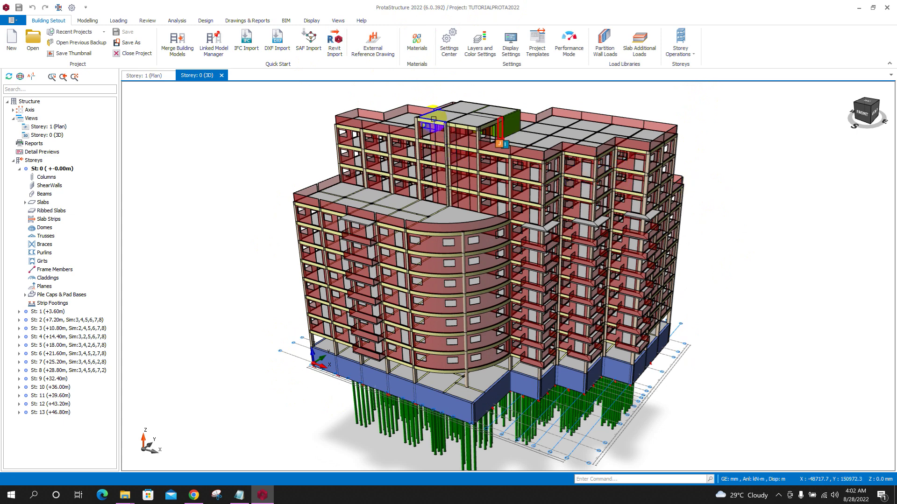
pyautogui.moveTo(433, 117)
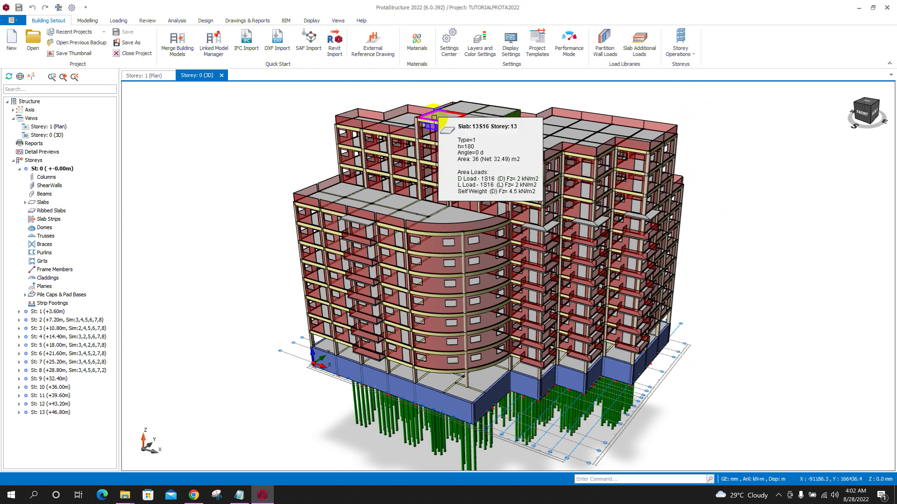
pyautogui.click(24, 22)
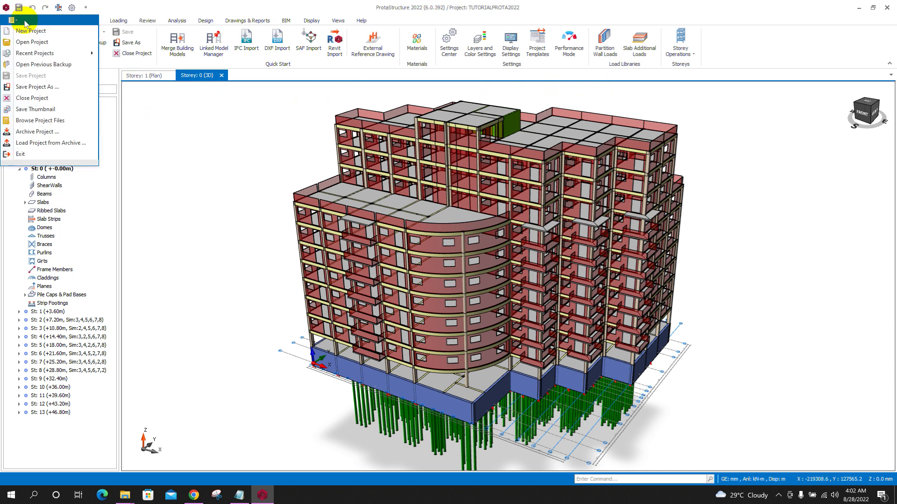
# Step: Open Archive Project with zip name TUTORIALPROTA2022_01 and start changing its Zip File Folder
pyautogui.click(48, 135)
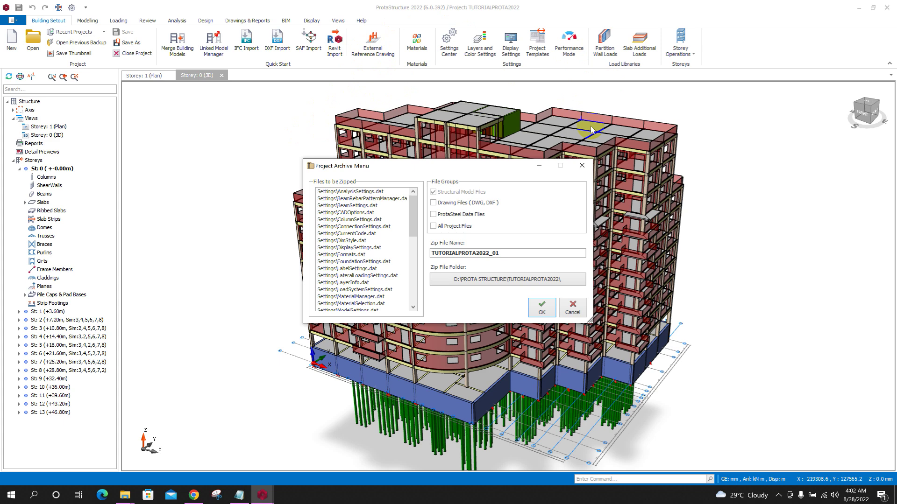
pyautogui.moveTo(471, 161); pyautogui.dragTo(468, 155)
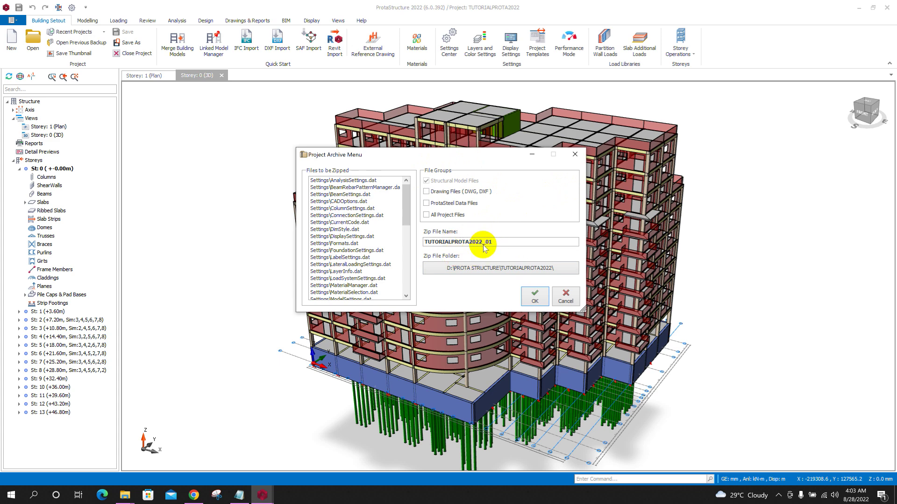
pyautogui.click(482, 270)
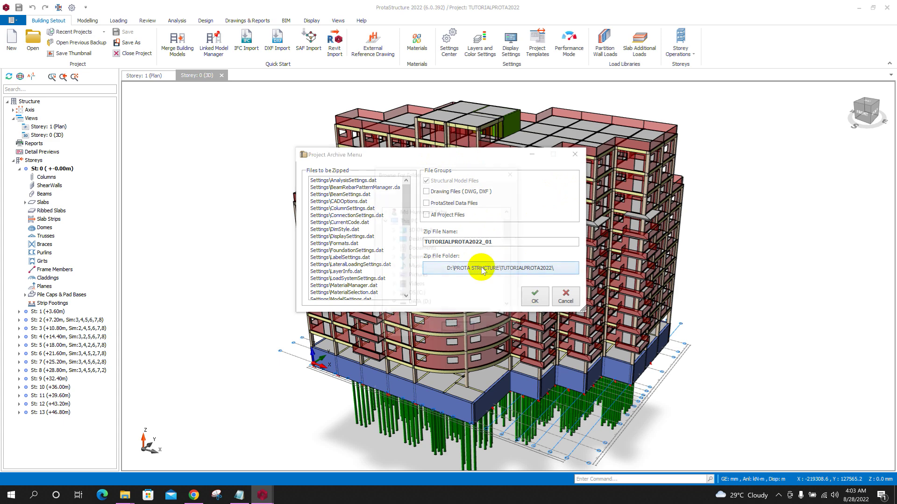
# Step: Create an 'Archived File' folder on DATA (D:) as the zip destination and confirm the project archive
pyautogui.scroll(-3, 434, 261)
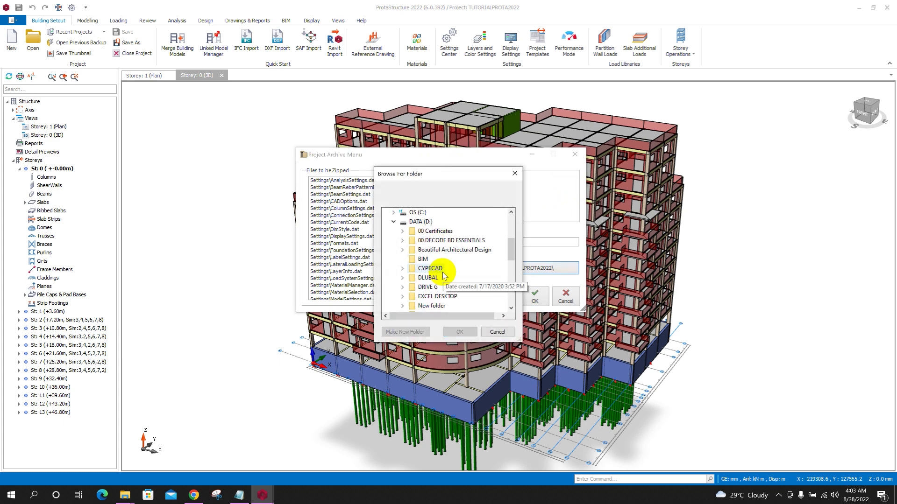
pyautogui.click(420, 222)
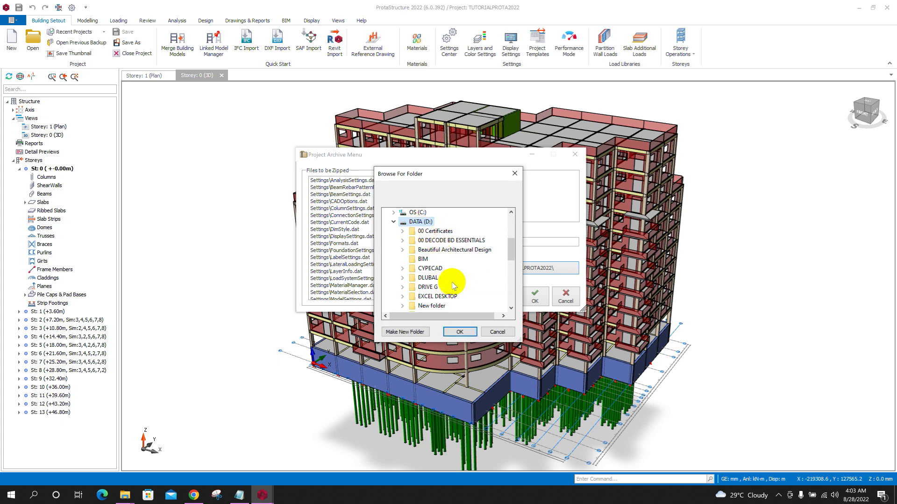
pyautogui.click(417, 332)
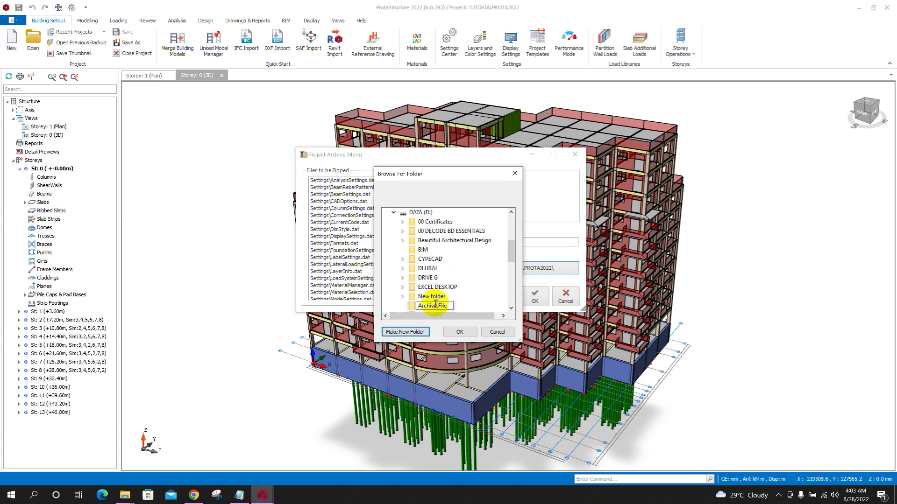
pyautogui.write('Archived File')
pyautogui.click(460, 331)
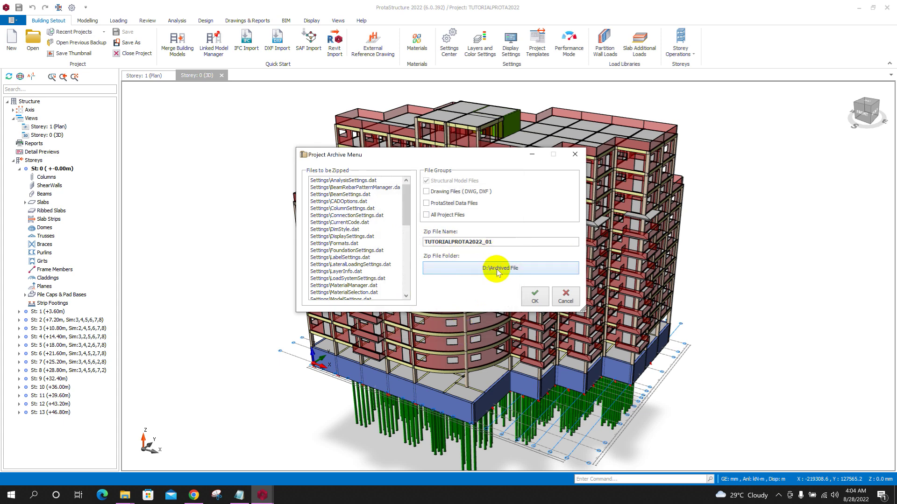
pyautogui.click(535, 297)
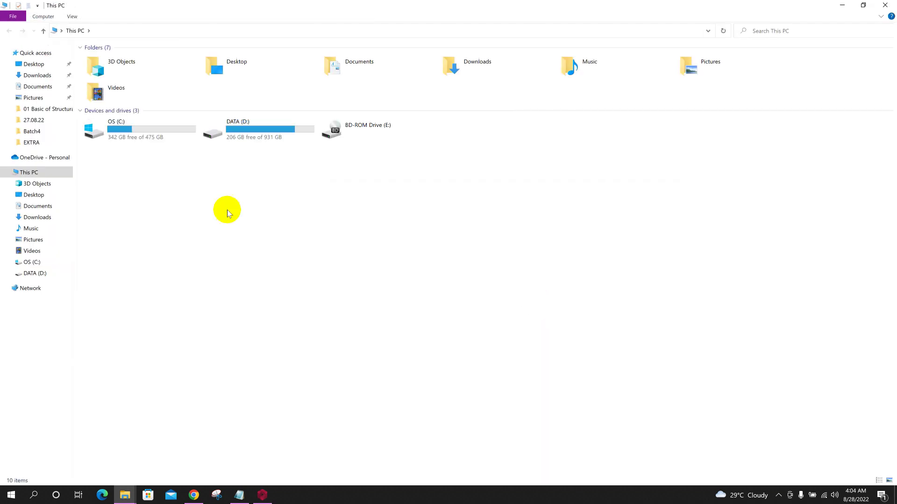
# Step: Extract TUTORIALPROTA2022_01.zip into D:\Archived File with Extract Here, then return to ProtaStructure
pyautogui.click(263, 496)
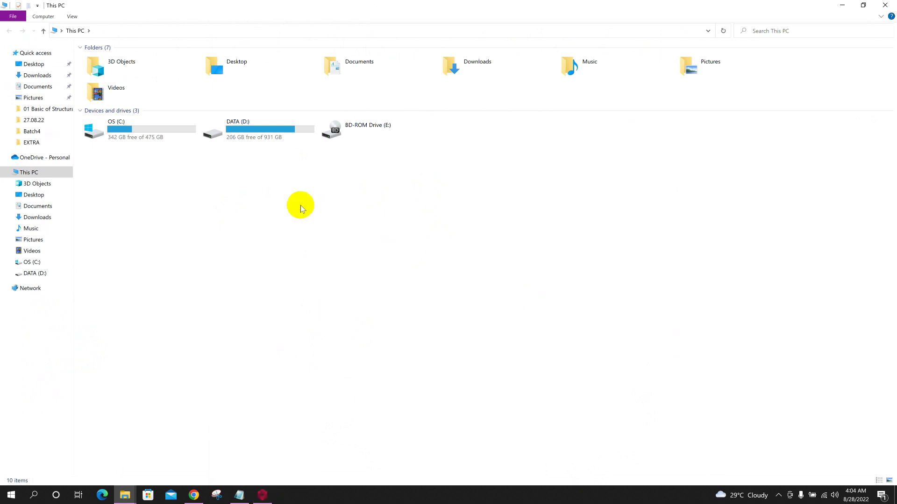
pyautogui.click(262, 138)
pyautogui.doubleClick(262, 138)
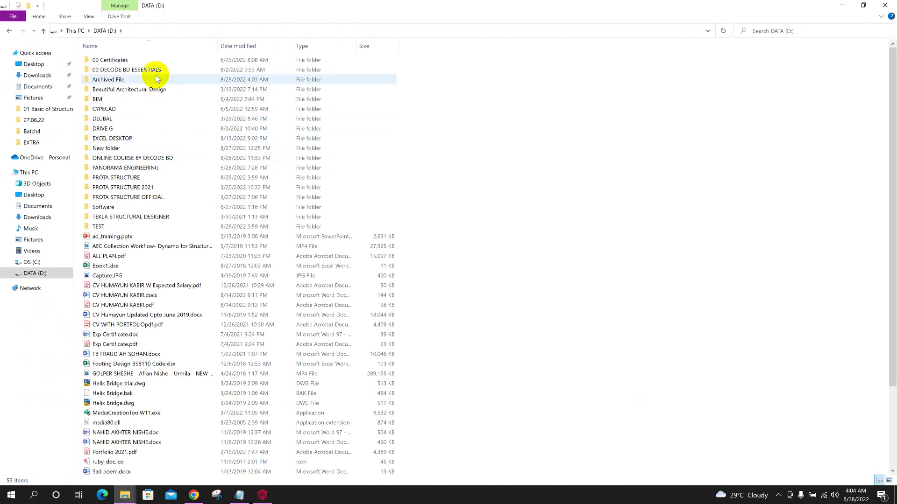
pyautogui.doubleClick(127, 80)
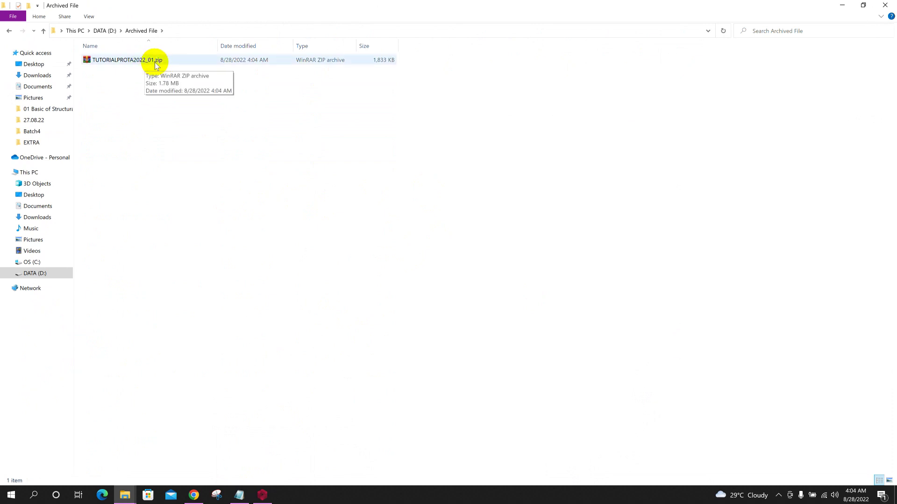
pyautogui.click(133, 64)
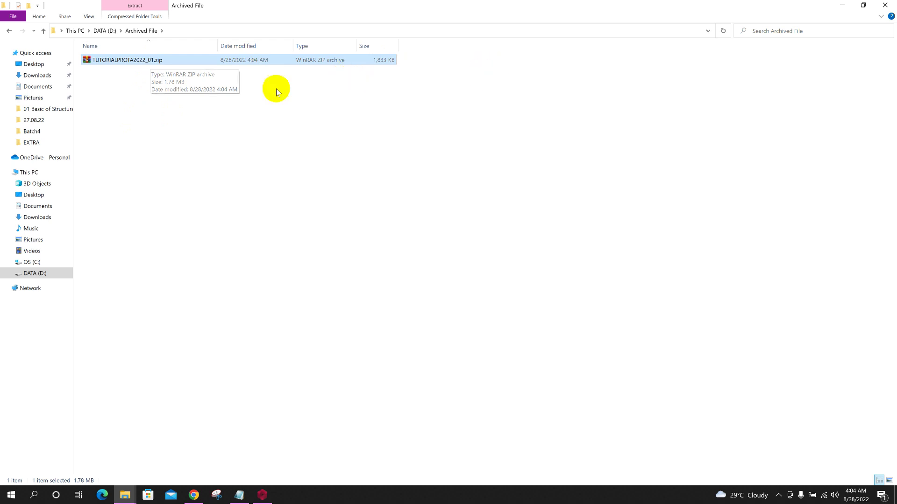
pyautogui.rightClick(177, 60)
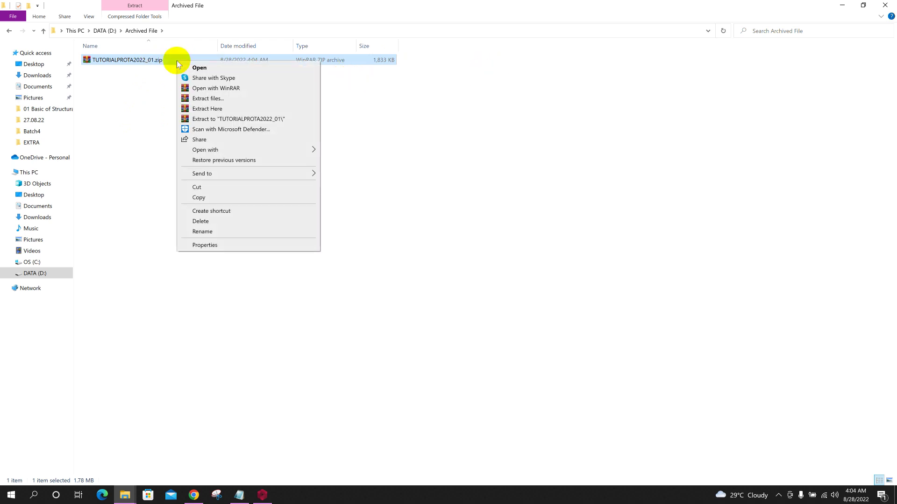
pyautogui.click(211, 109)
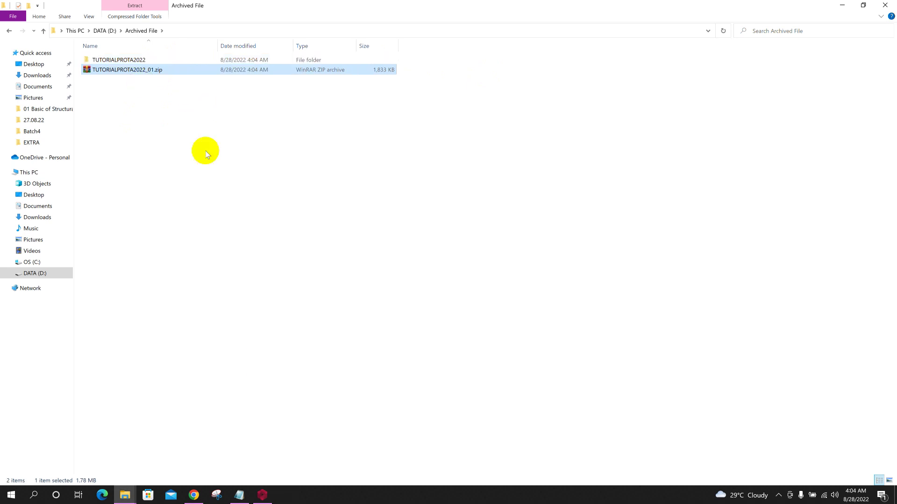
pyautogui.click(261, 490)
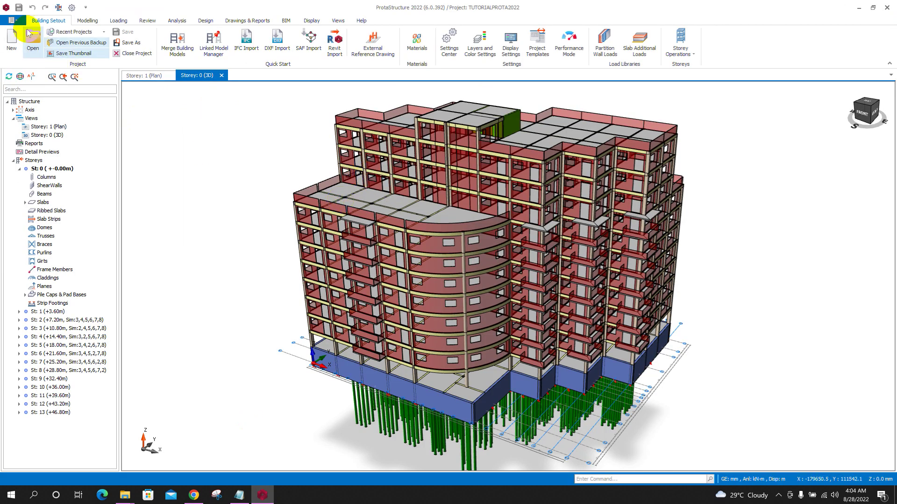
# Step: Close the project, set D:\Archived File as the project folder, and reopen TUTORIALPROTA2022, confirming the reload
pyautogui.click(13, 20)
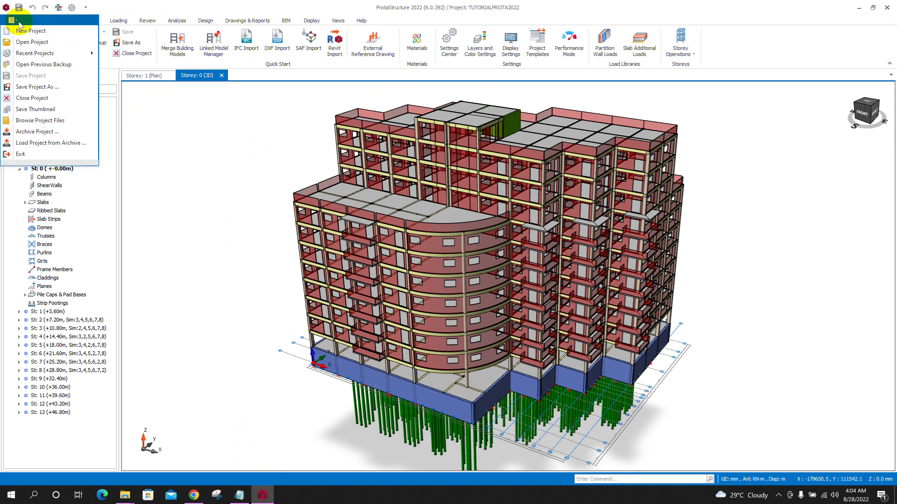
pyautogui.click(56, 99)
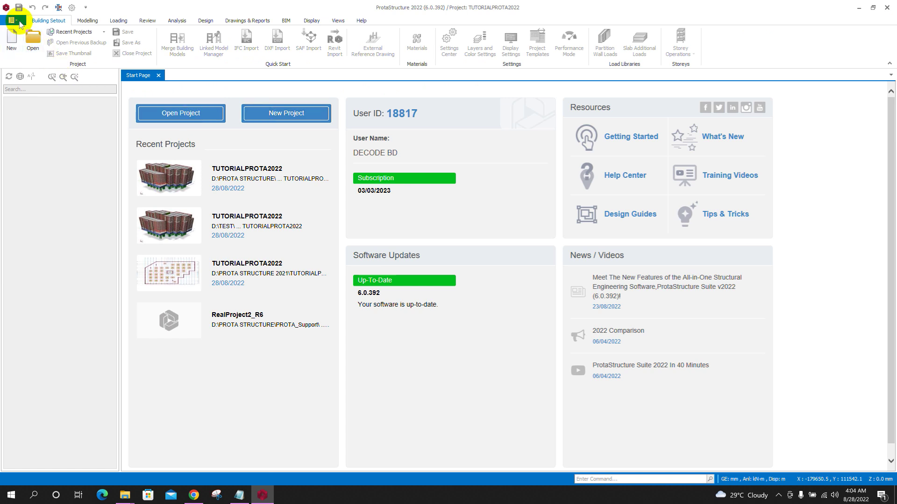
pyautogui.click(177, 114)
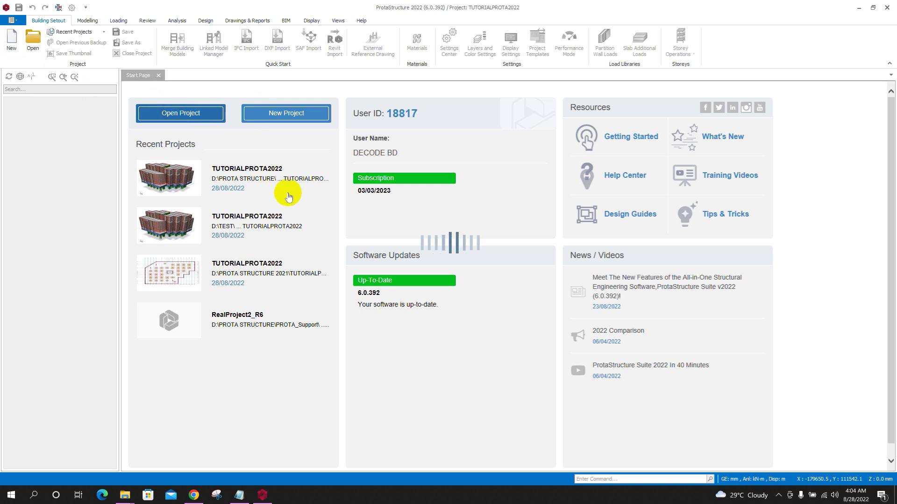
pyautogui.click(283, 158)
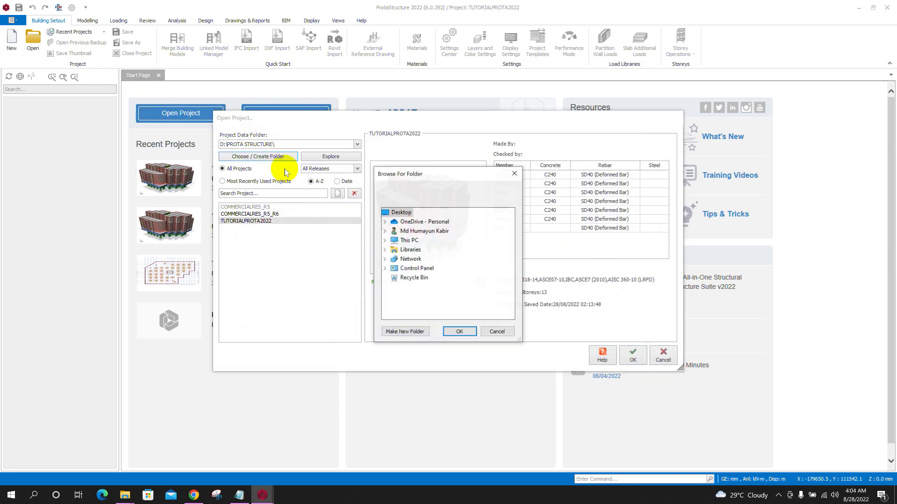
pyautogui.doubleClick(407, 240)
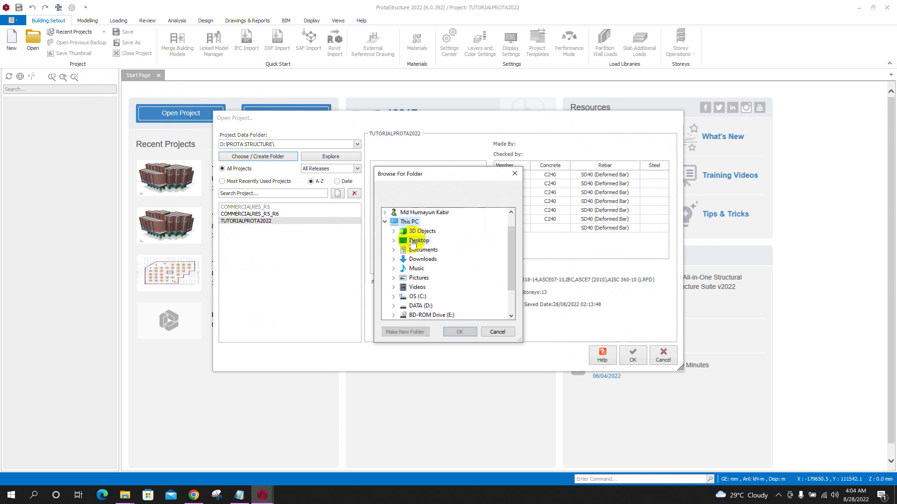
pyautogui.scroll(-2, 439, 249)
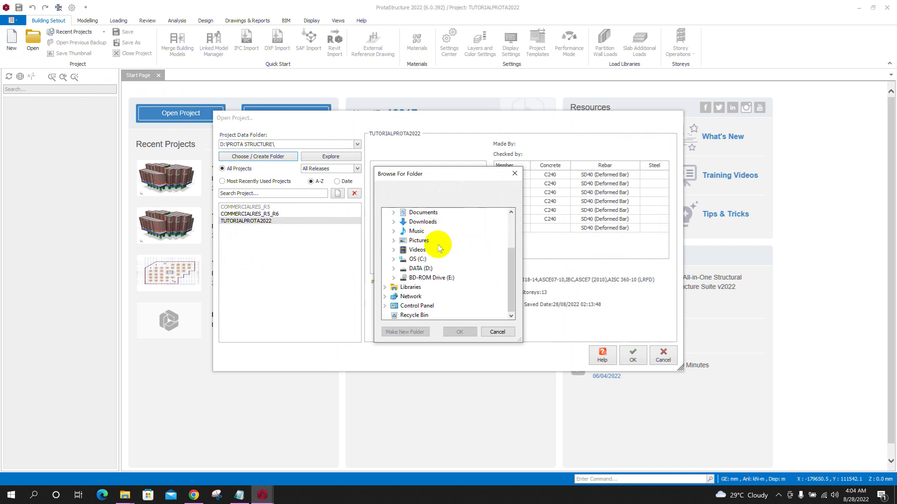
pyautogui.doubleClick(426, 268)
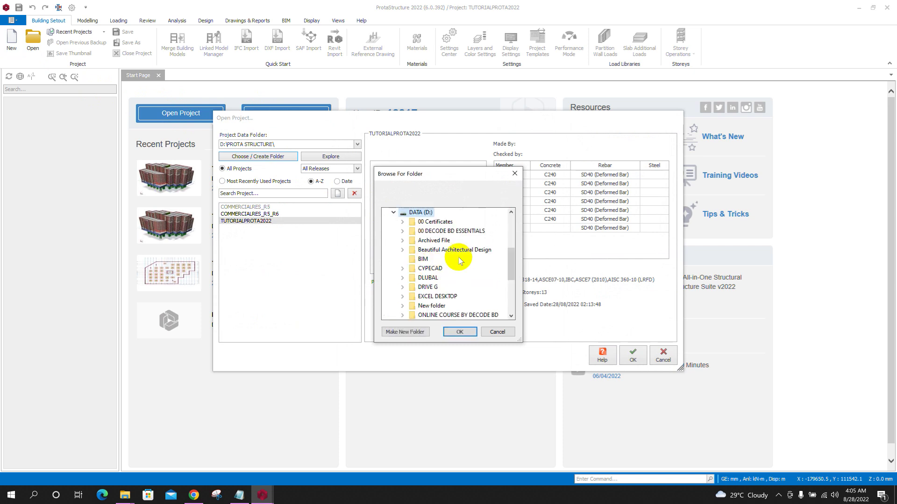
pyautogui.doubleClick(433, 240)
pyautogui.click(460, 332)
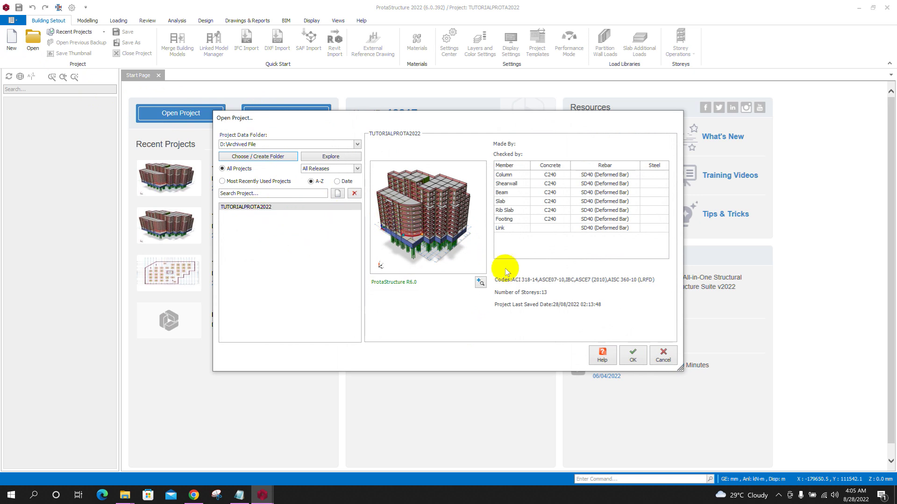
pyautogui.click(628, 356)
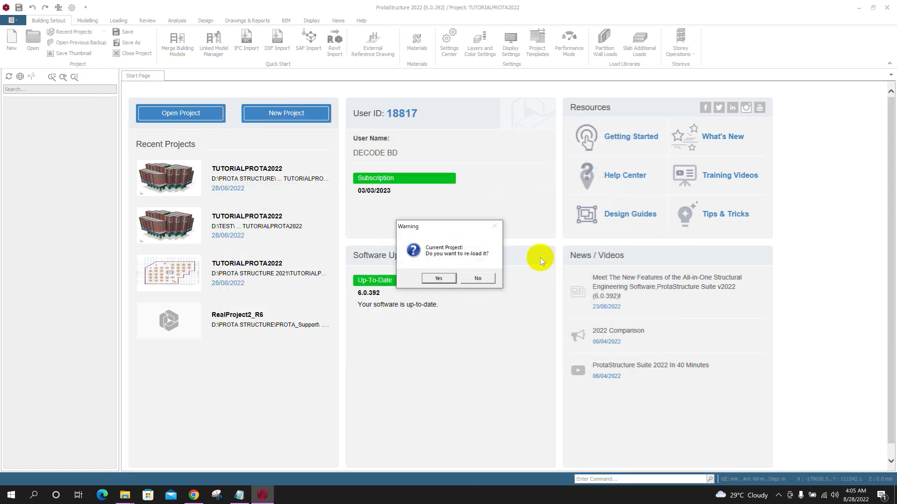
pyautogui.click(448, 279)
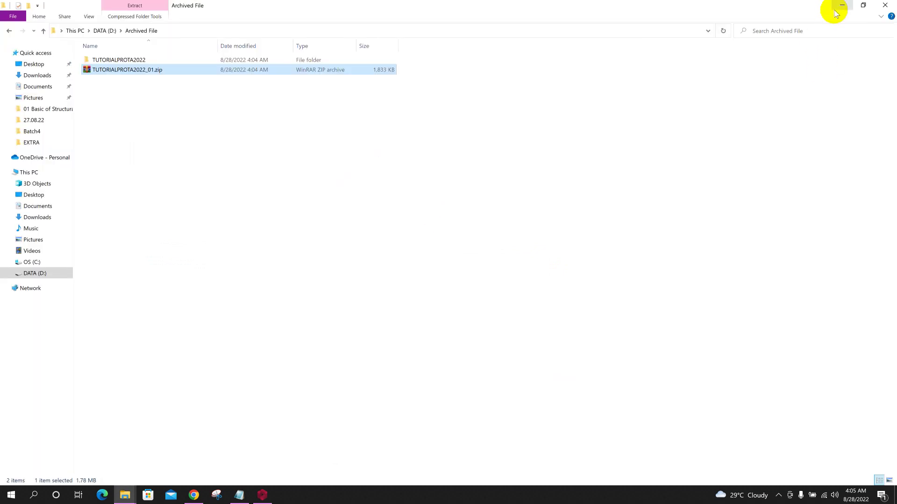